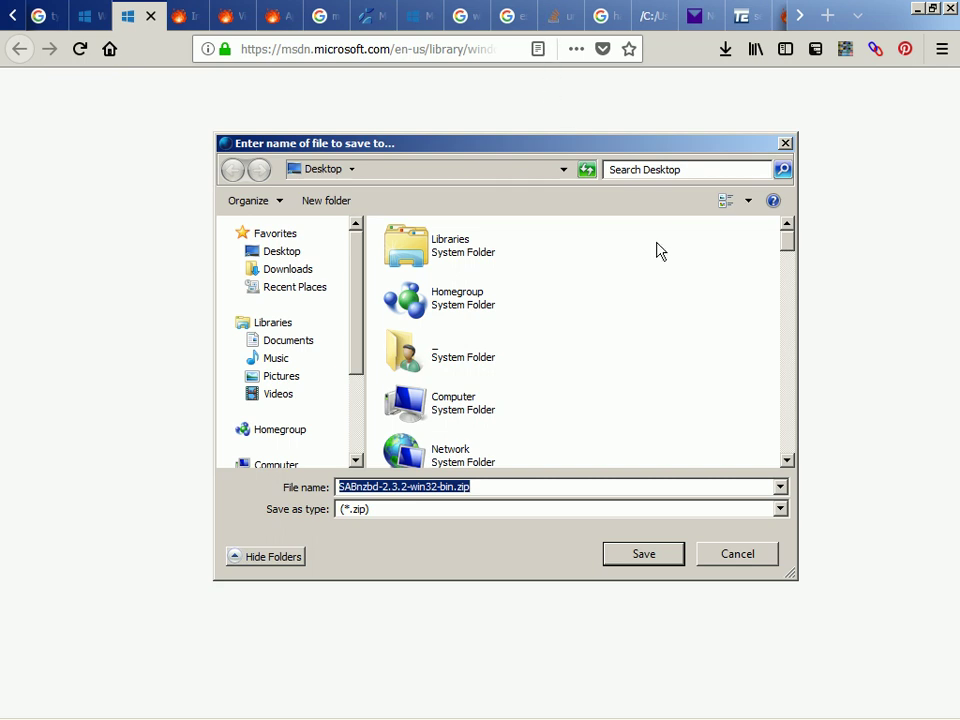
Save SABnzbd-2.3.2-win32-bin.zip to the Desktop and confirm the 10.3 MB download
click(658, 564)
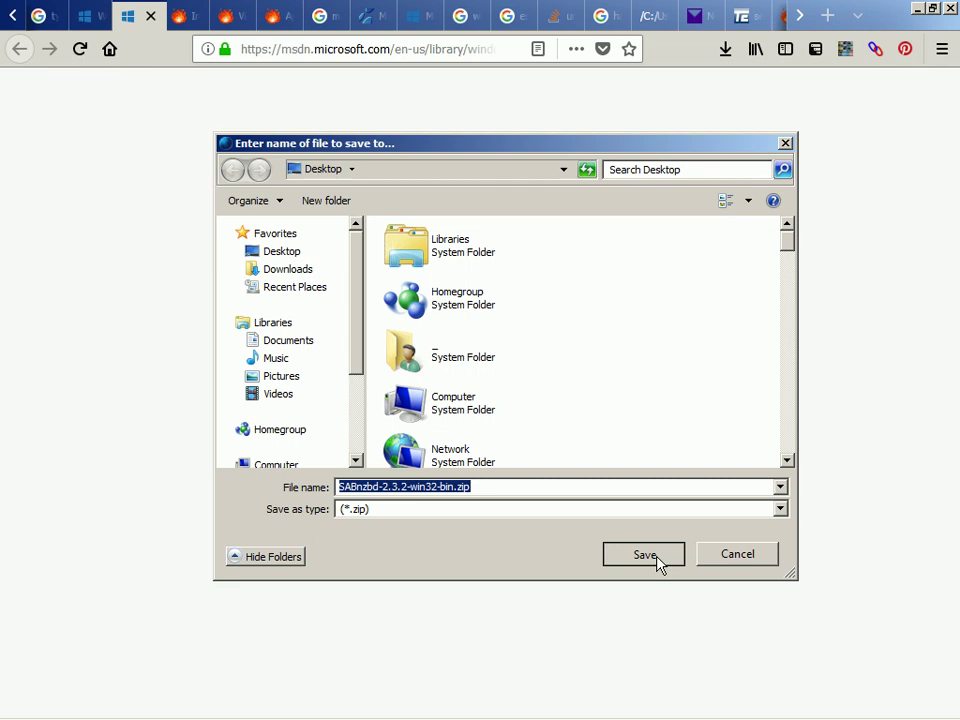
click(658, 561)
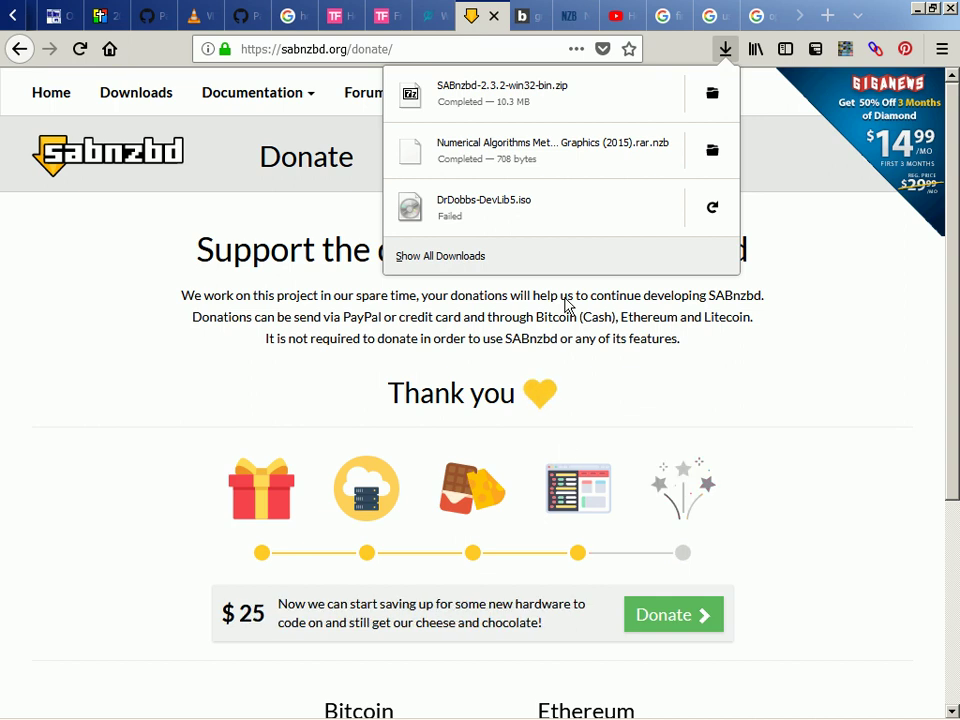
Open the downloaded SABnzbd-2.3.2-win32-bin.zip from the Downloads panel in 7-Zip
click(566, 111)
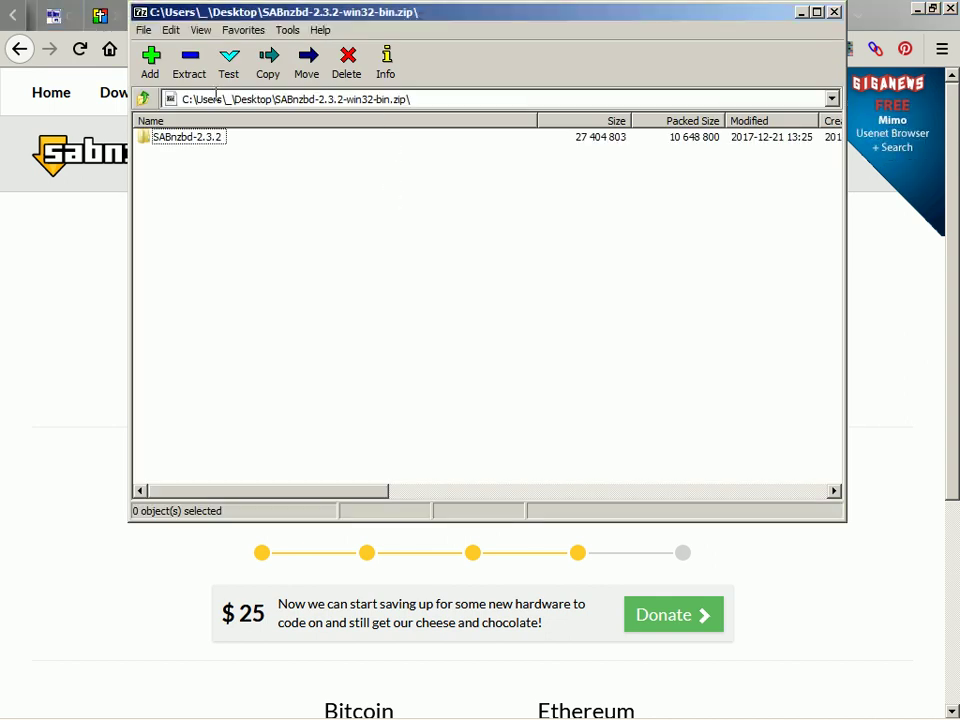
Extract the SABnzbd-2.3.2 folder to f:\portableapps and run SABnzbd.exe from it
click(189, 64)
key(Home)
key(Delete)
key(Delete)
text(f:)
key(shift+End)
text(portableapps)
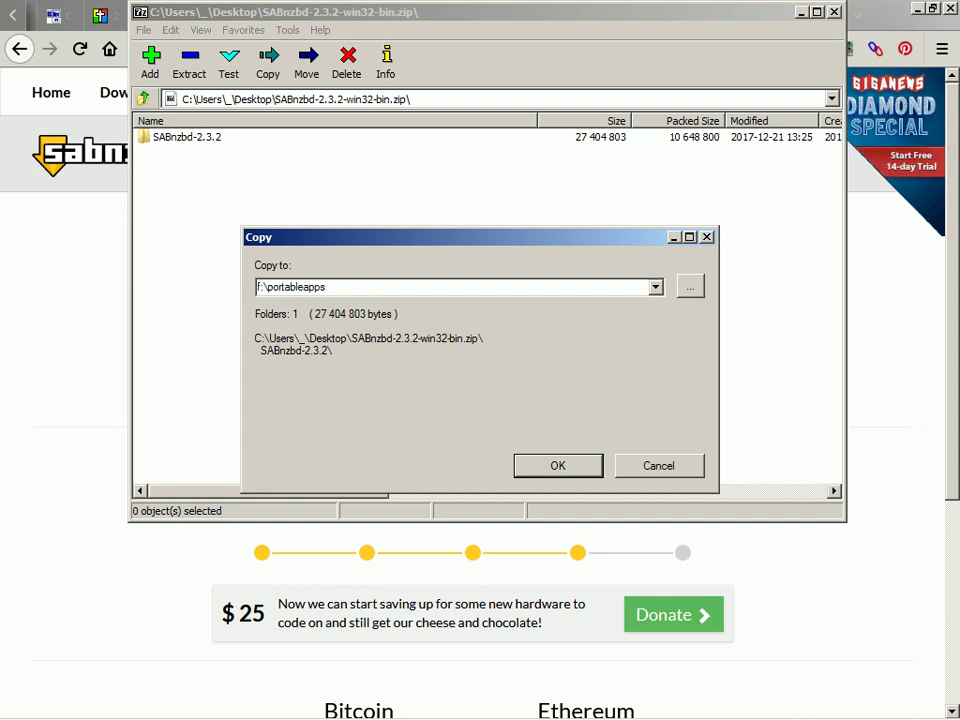
key(Return)
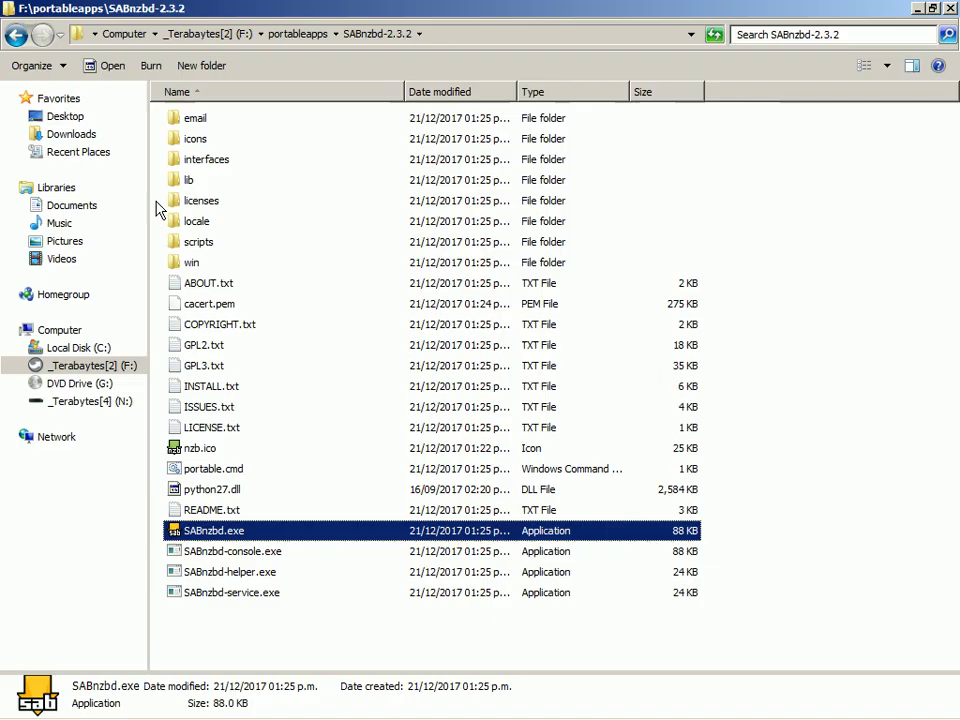
key(Down)
key(Up)
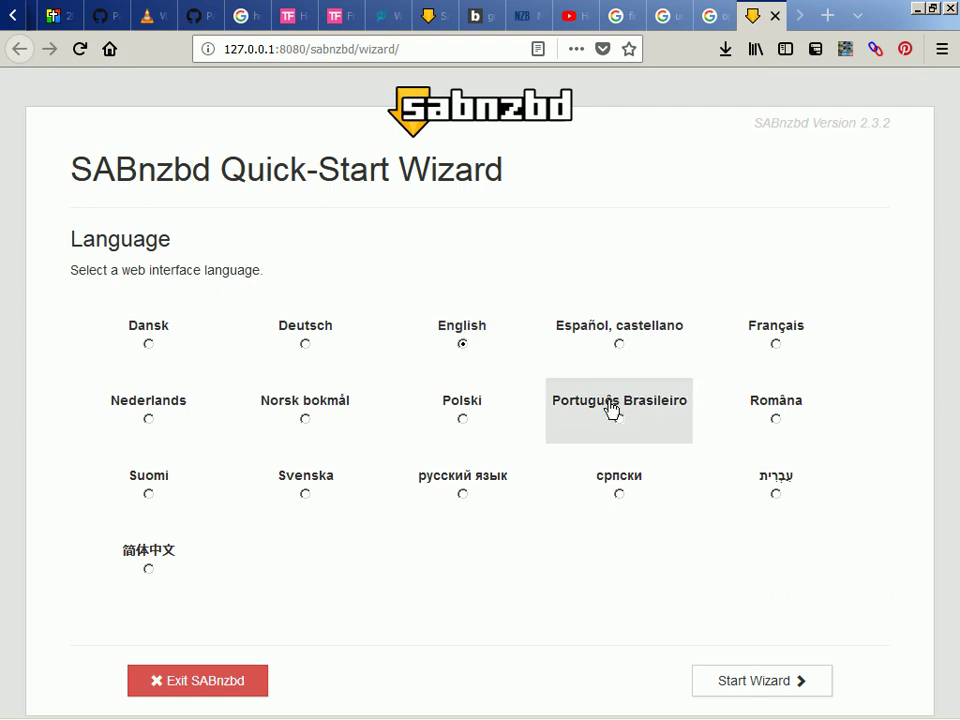
Start SABnzbd's Quick-Start Wizard with English left as the language
click(741, 683)
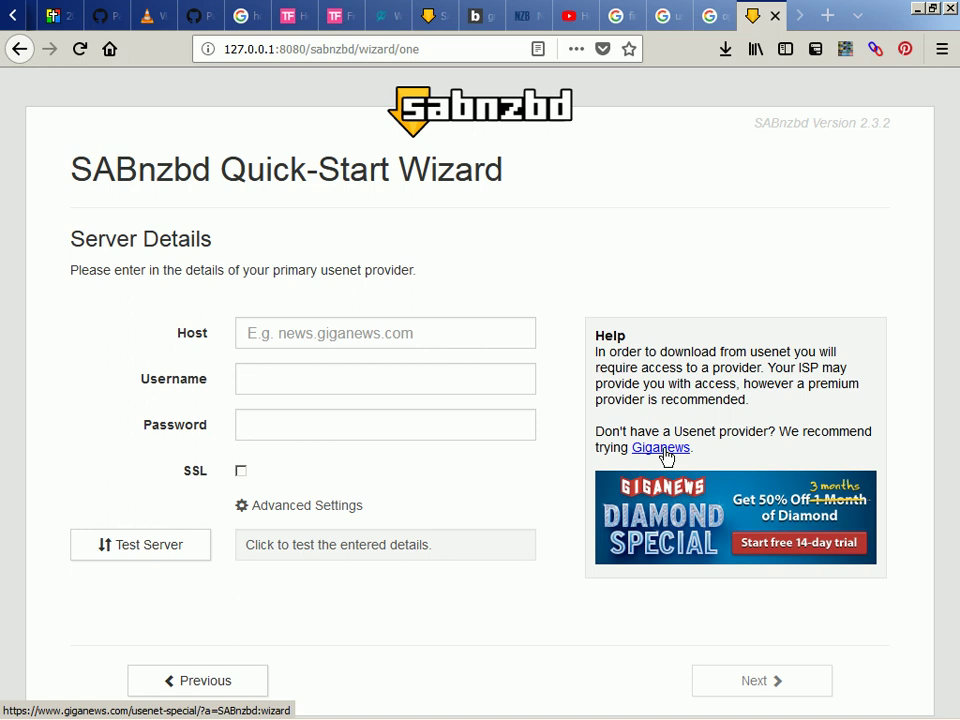
Run Test Server on the still-empty SABnzbd server details
click(141, 546)
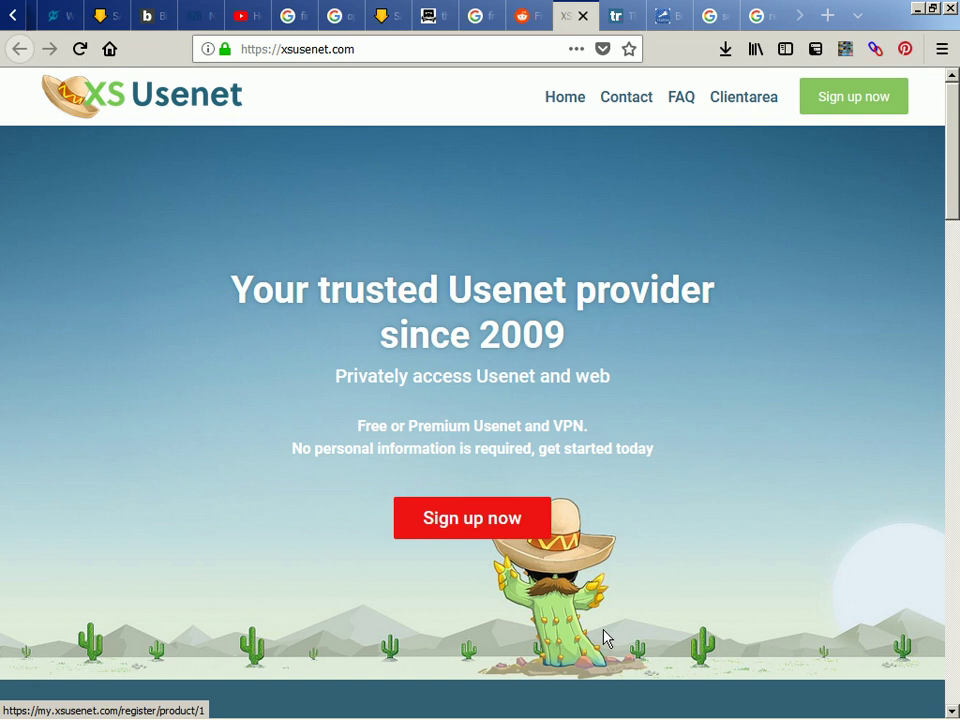
Open the XS Usenet free sign-up form and enter the first name, last name and e-mail address
click(604, 637)
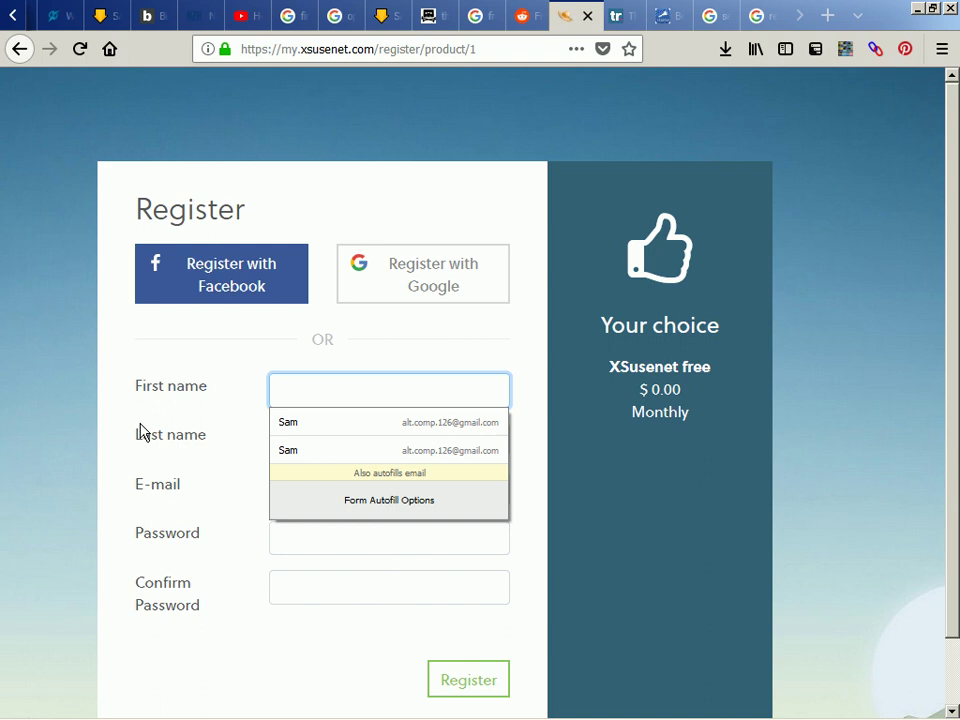
text(Sam)
key(Tab)
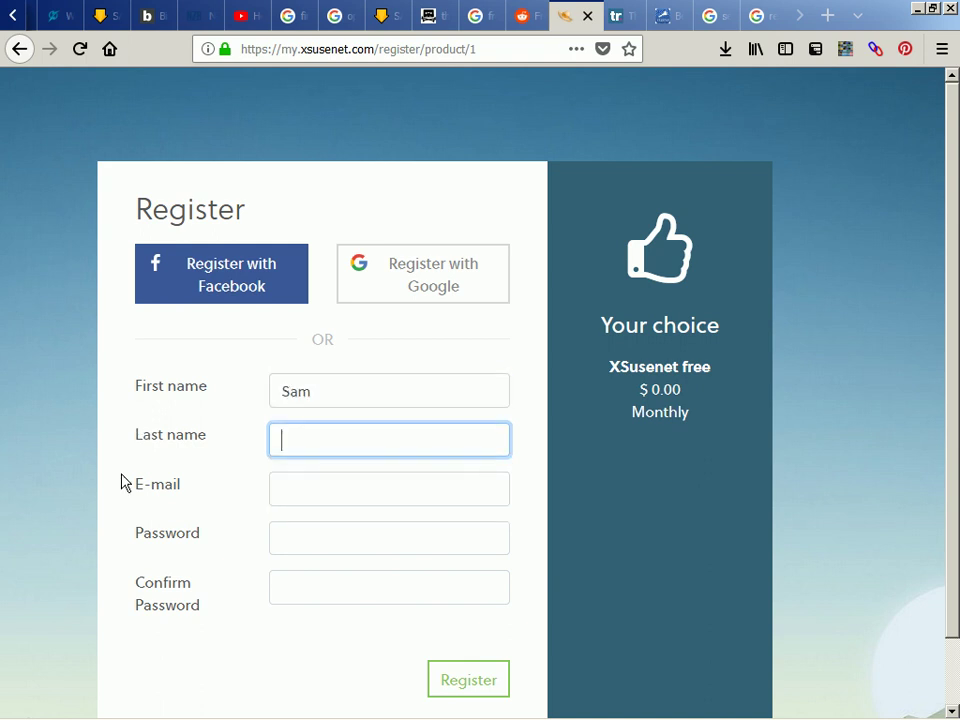
text(V)
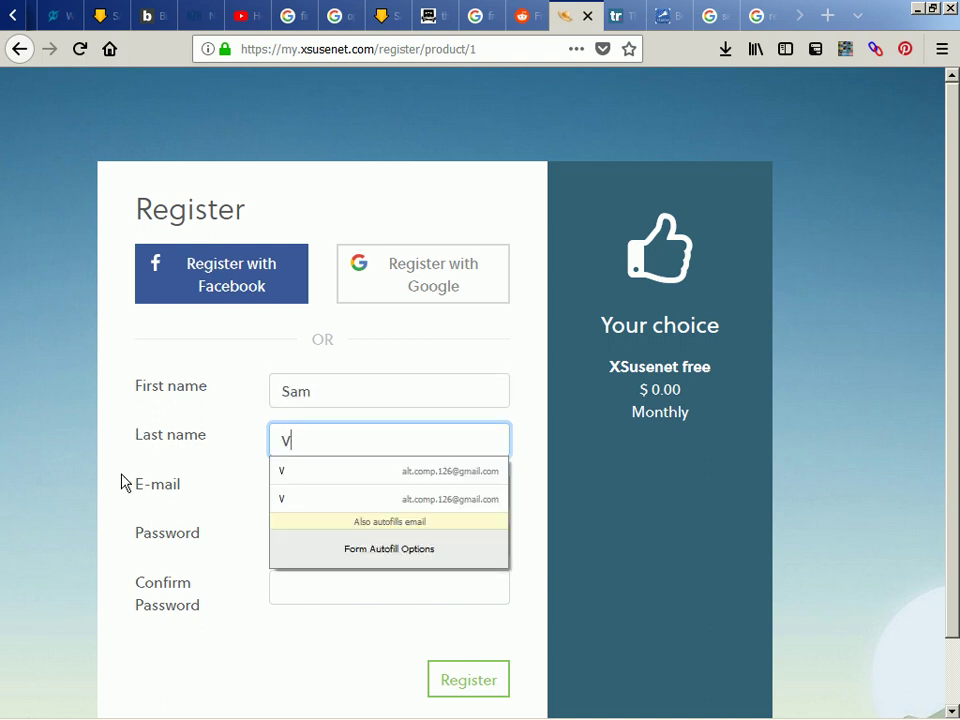
key(Tab)
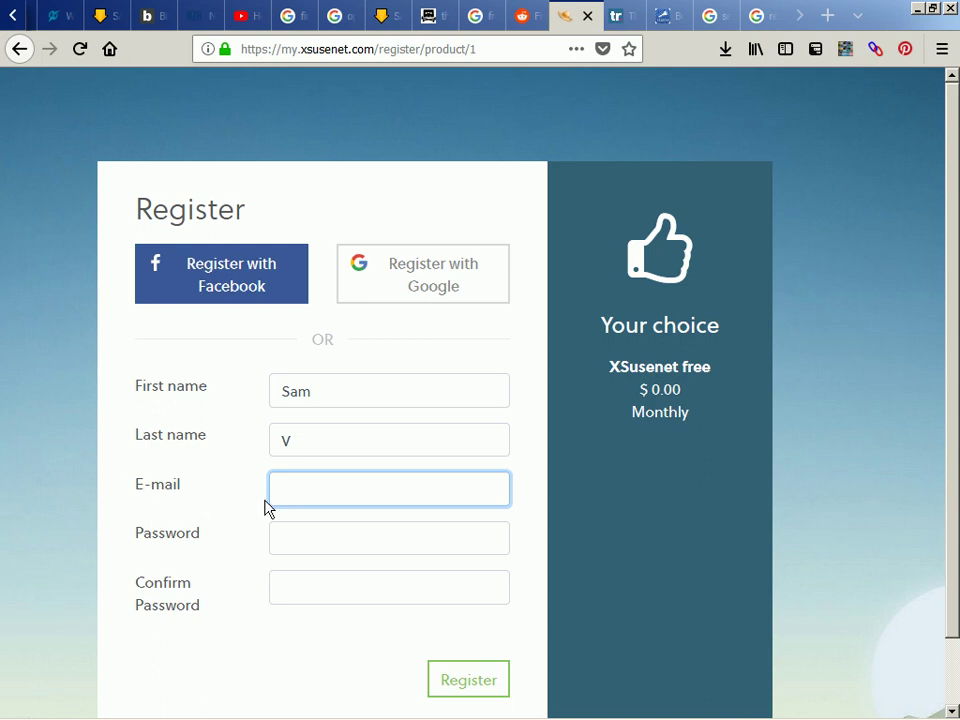
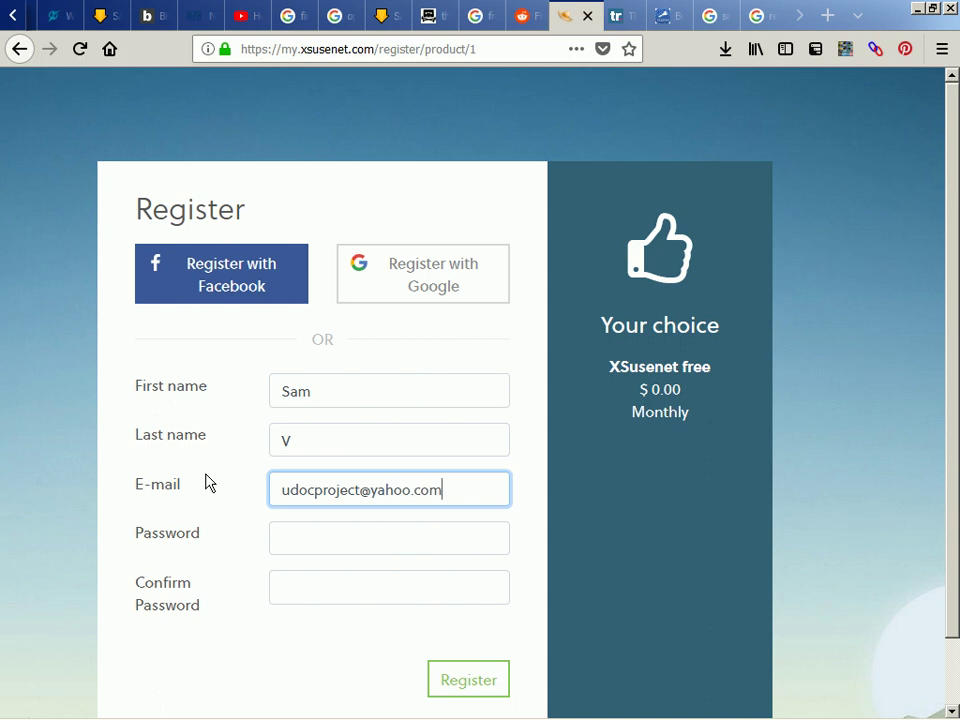
key(Tab)
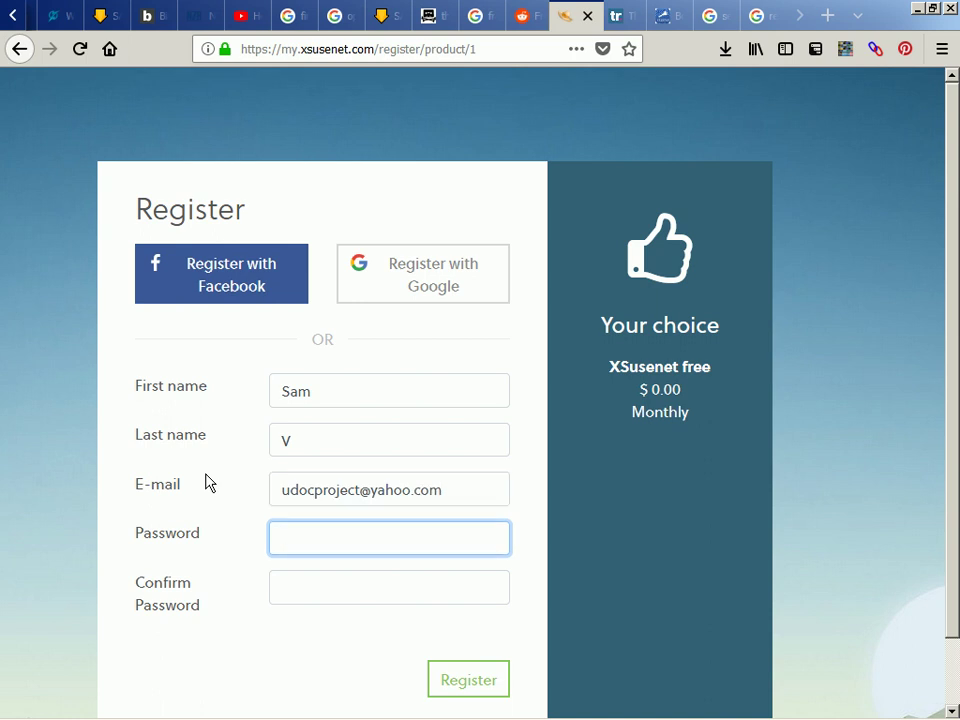
key(alt+Tab)
key(shift+Tab)
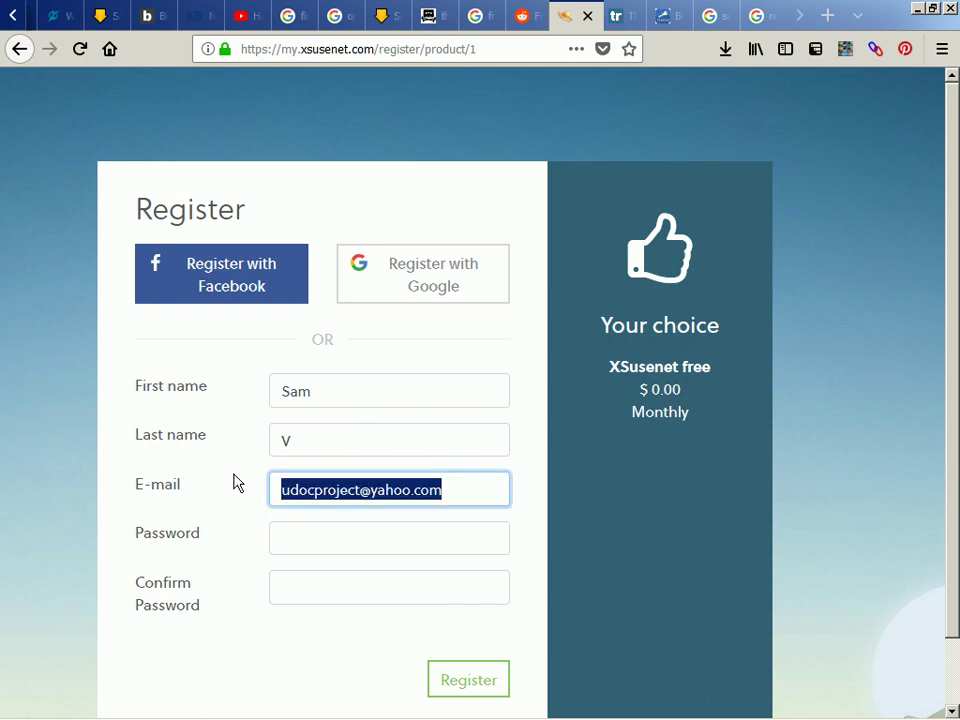
key(alt+Tab)
click(261, 656)
Paste the account password into both password fields and submit the registration
scroll(261, 656, down, 1)
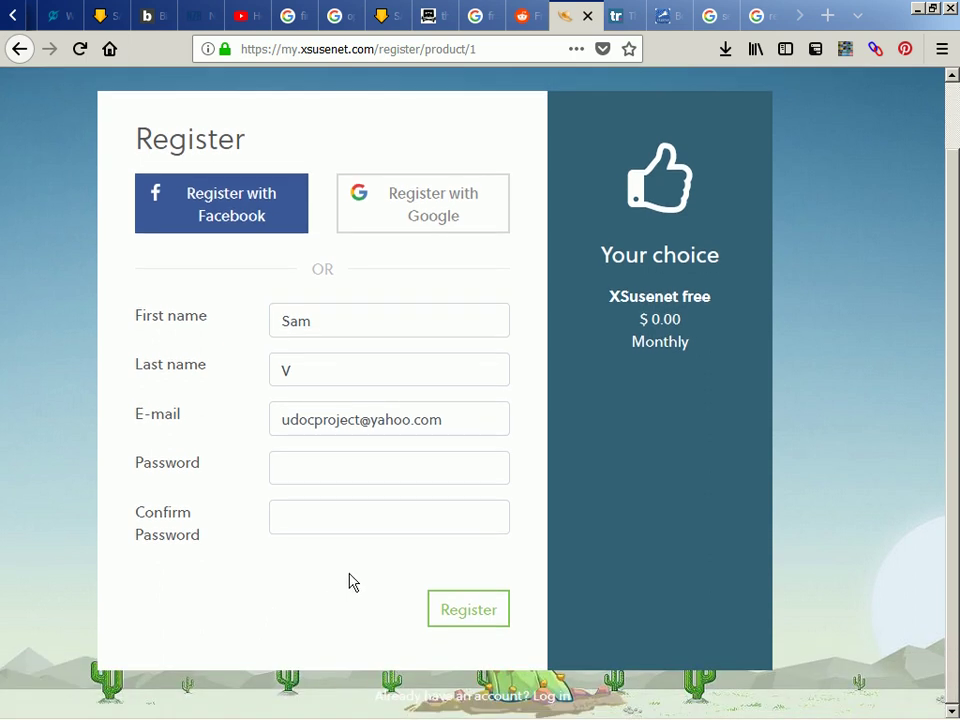
click(367, 465)
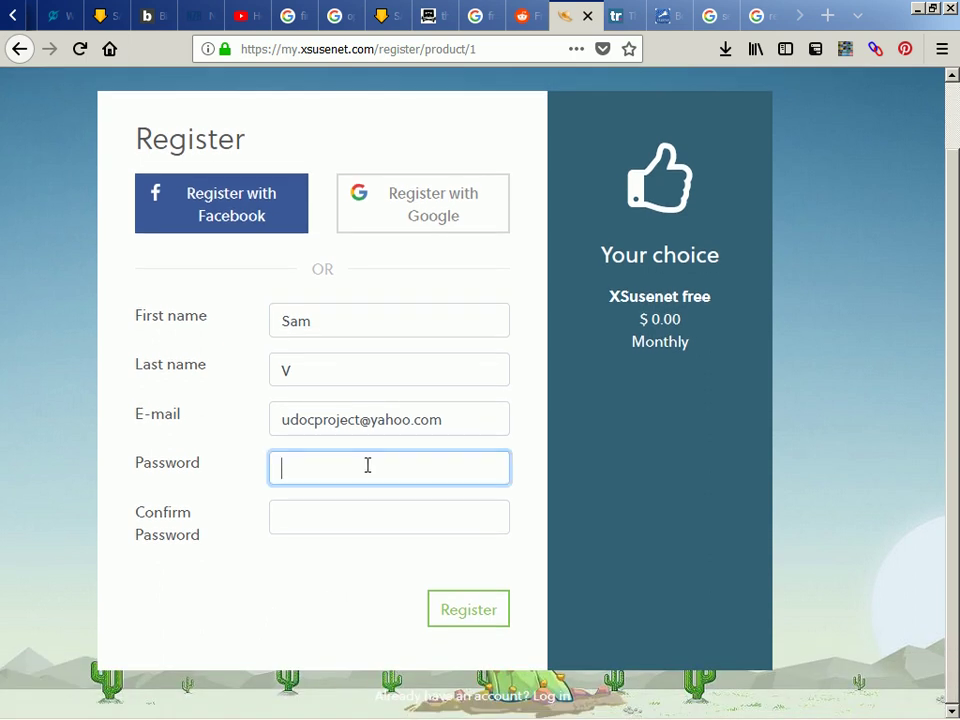
key(ctrl+v)
click(404, 519)
key(ctrl+v)
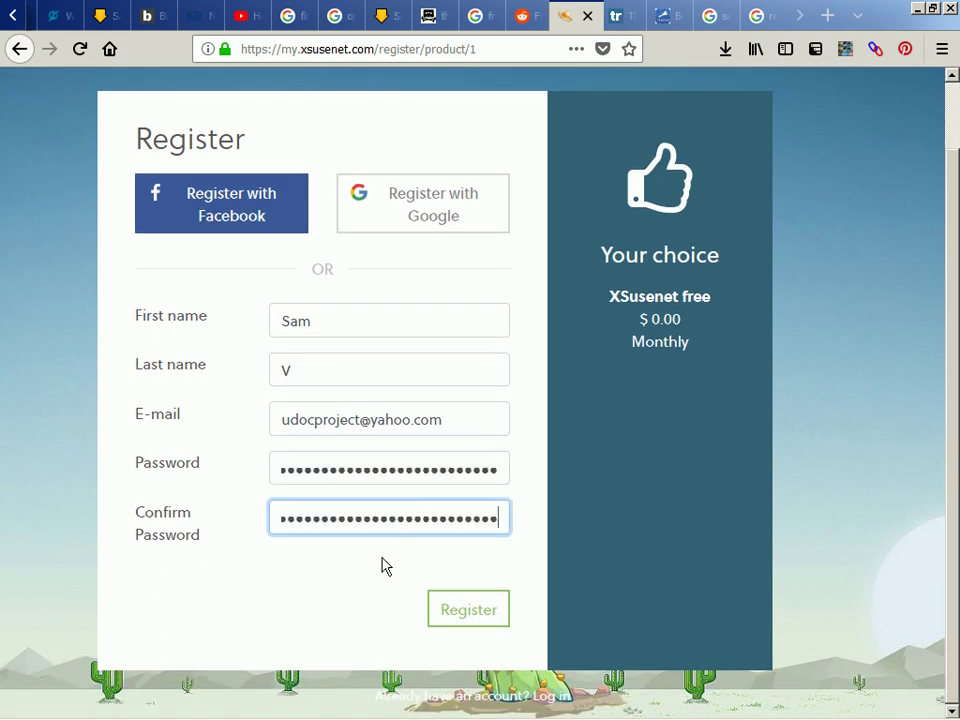
click(362, 598)
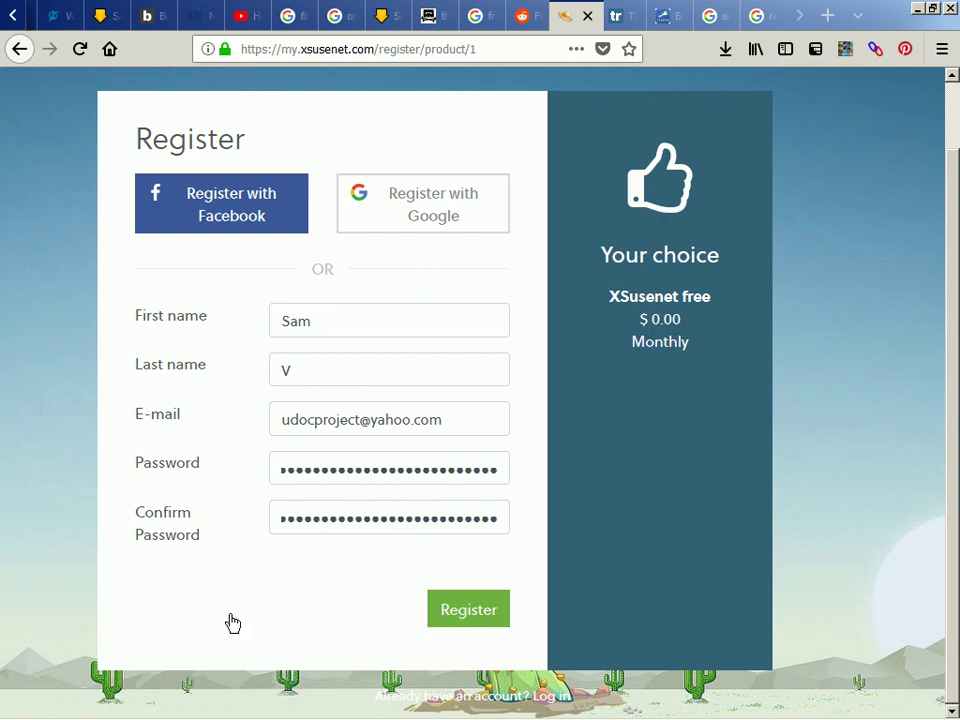
key(Return)
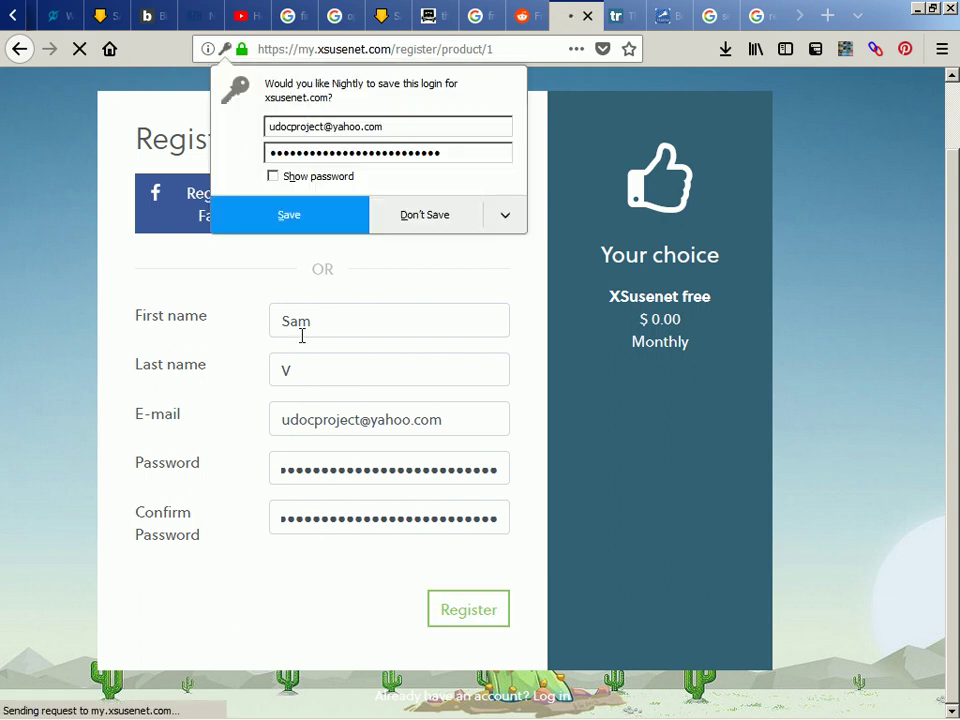
Save the XS Usenet login in Nightly, tick Remember me, and attempt to log in
click(302, 211)
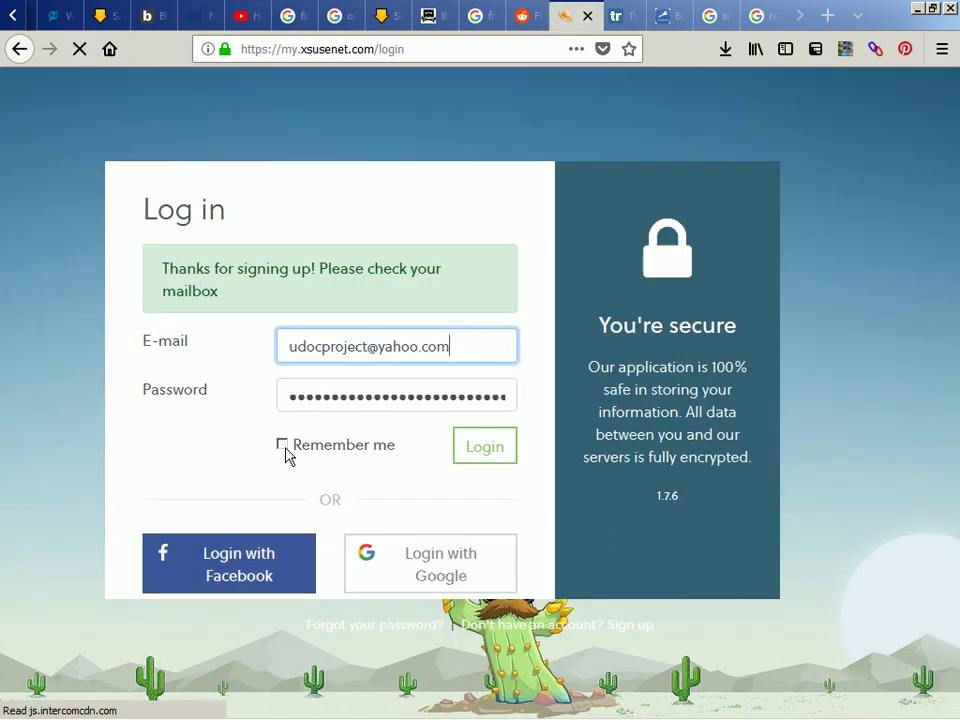
click(285, 449)
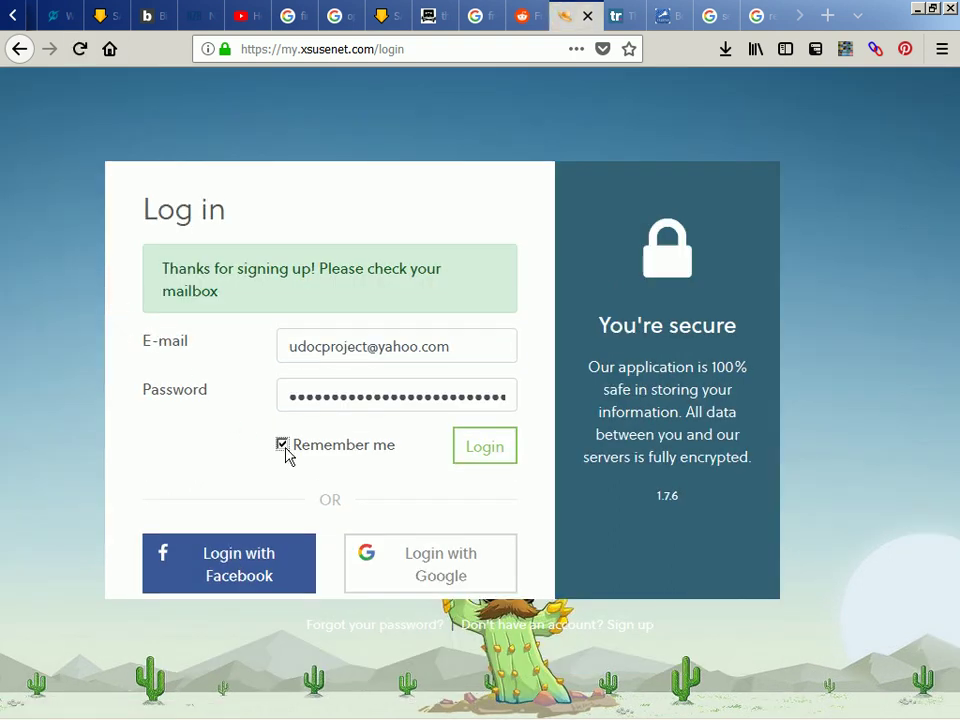
click(476, 452)
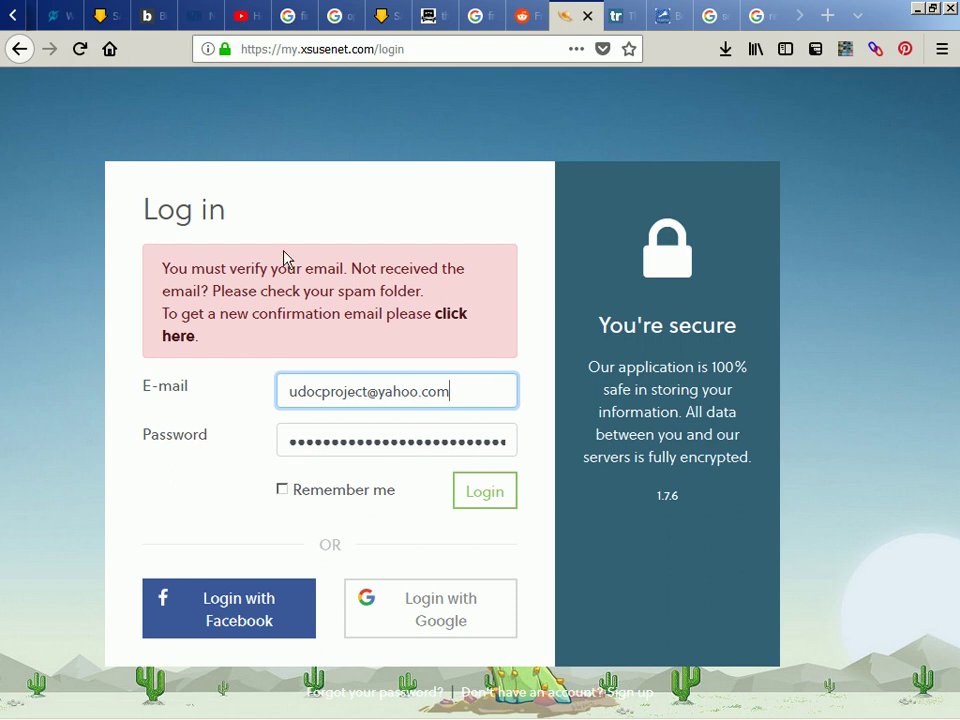
scroll(204, 22, up, 5)
scroll(204, 22, up, 8)
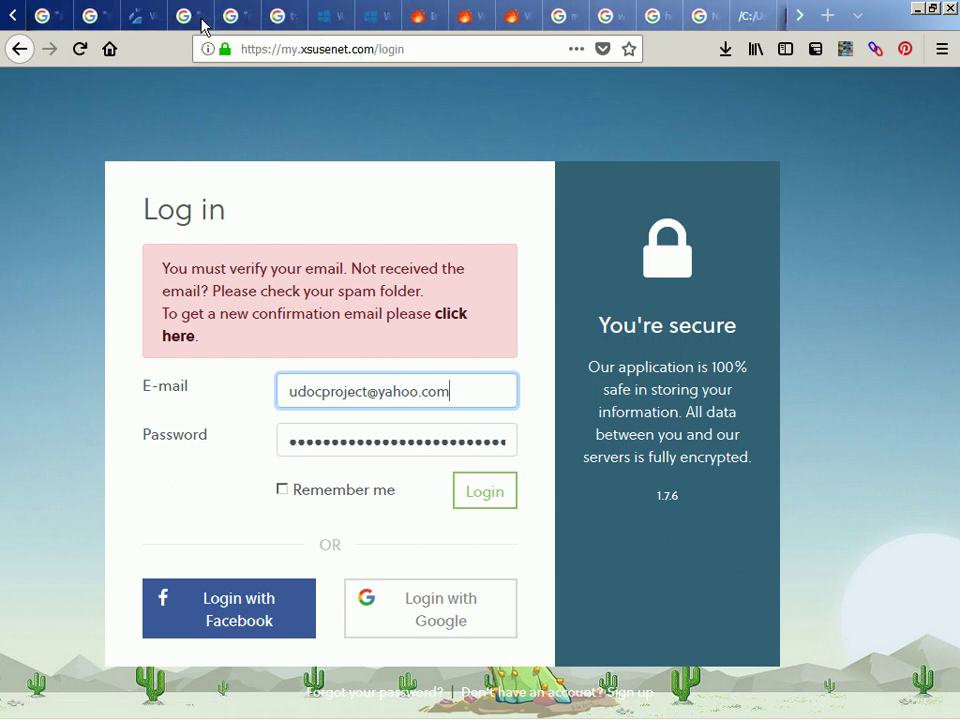
scroll(380, 26, down, 3)
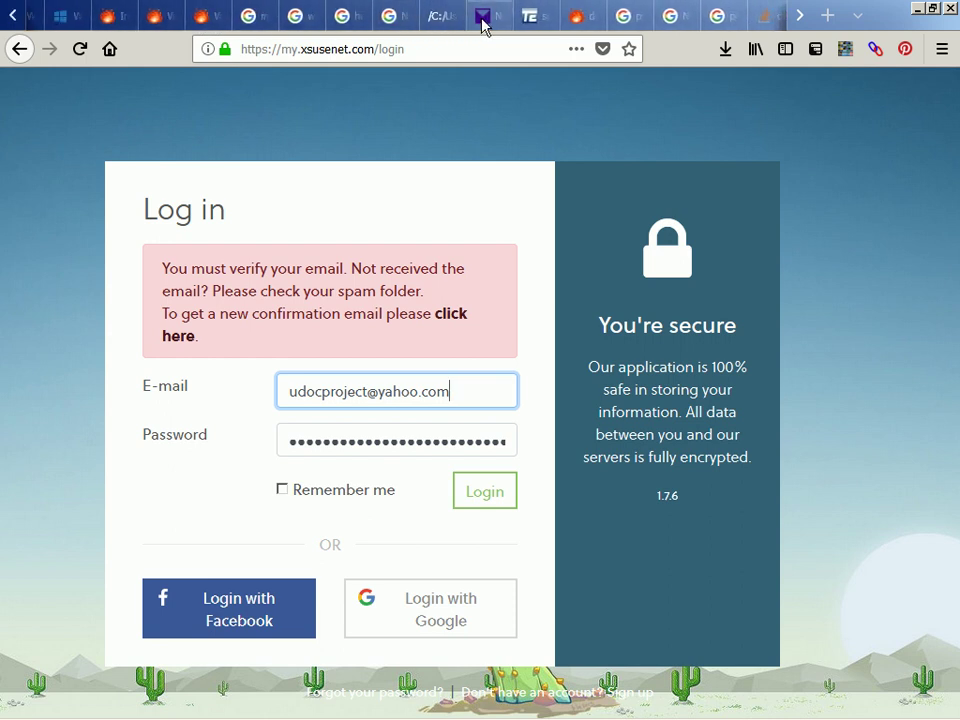
In Yahoo Mail, find XS Usenet's 'Please verify your email' message and follow its verification link
click(482, 22)
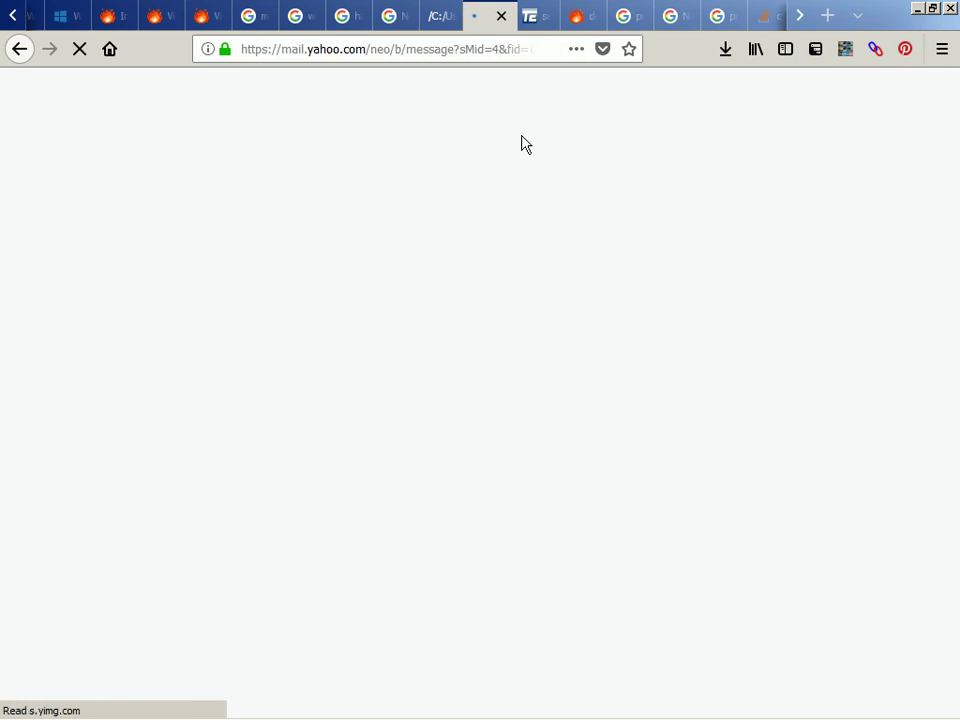
click(70, 198)
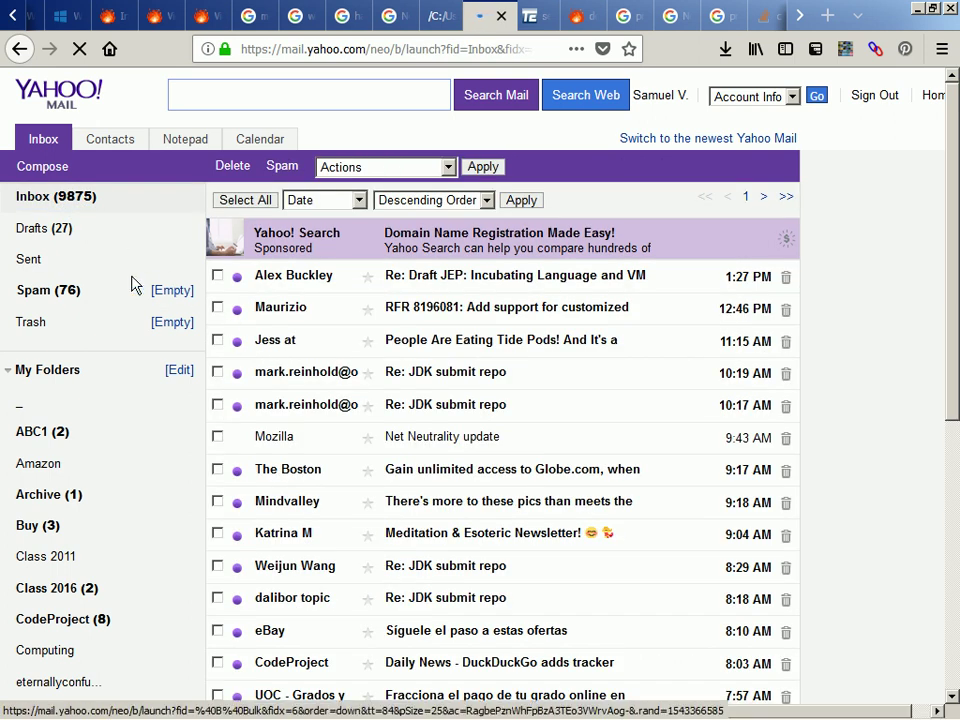
click(52, 299)
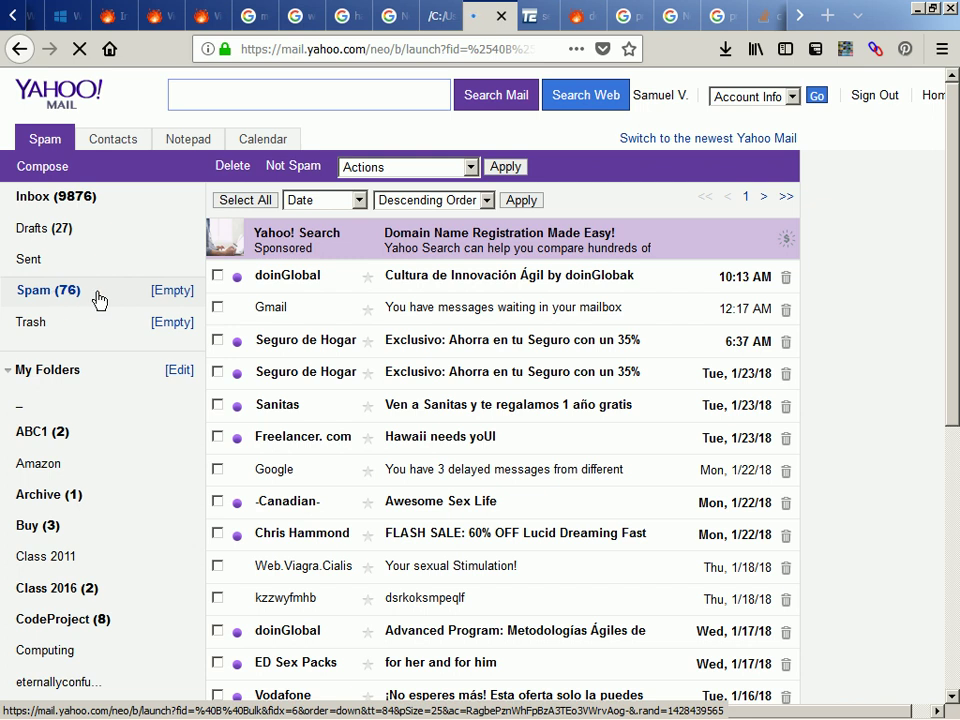
click(60, 205)
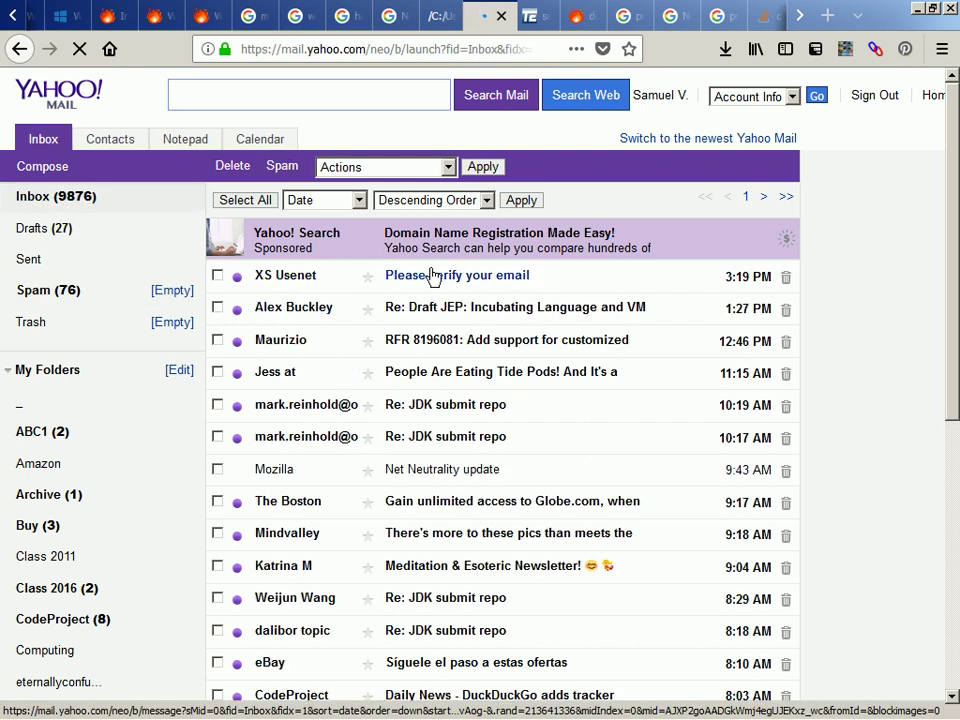
click(432, 285)
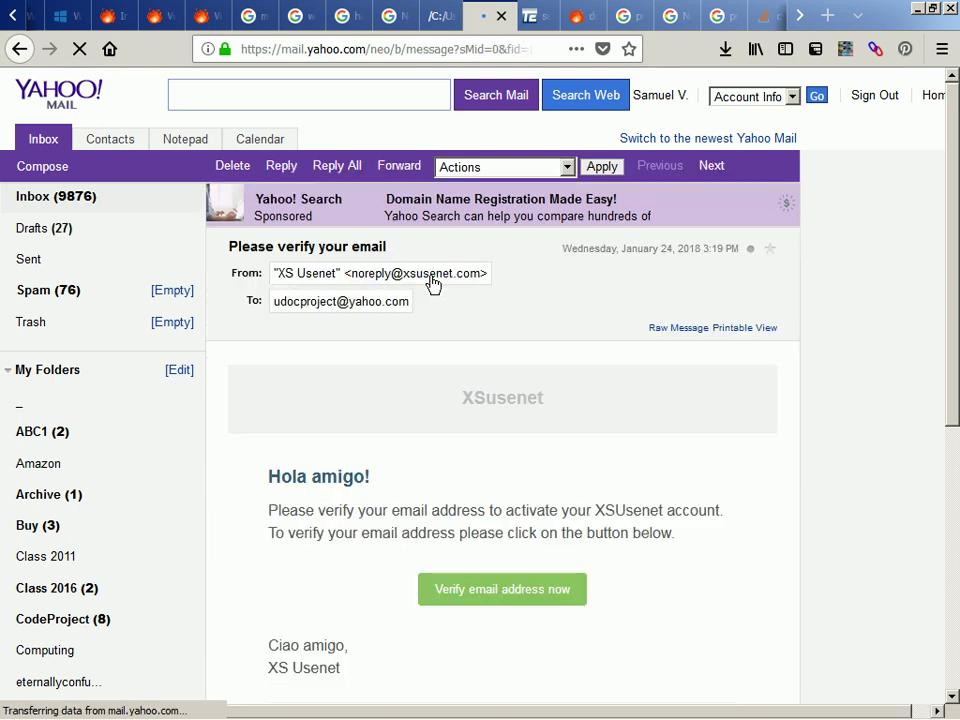
scroll(432, 452, down, 2)
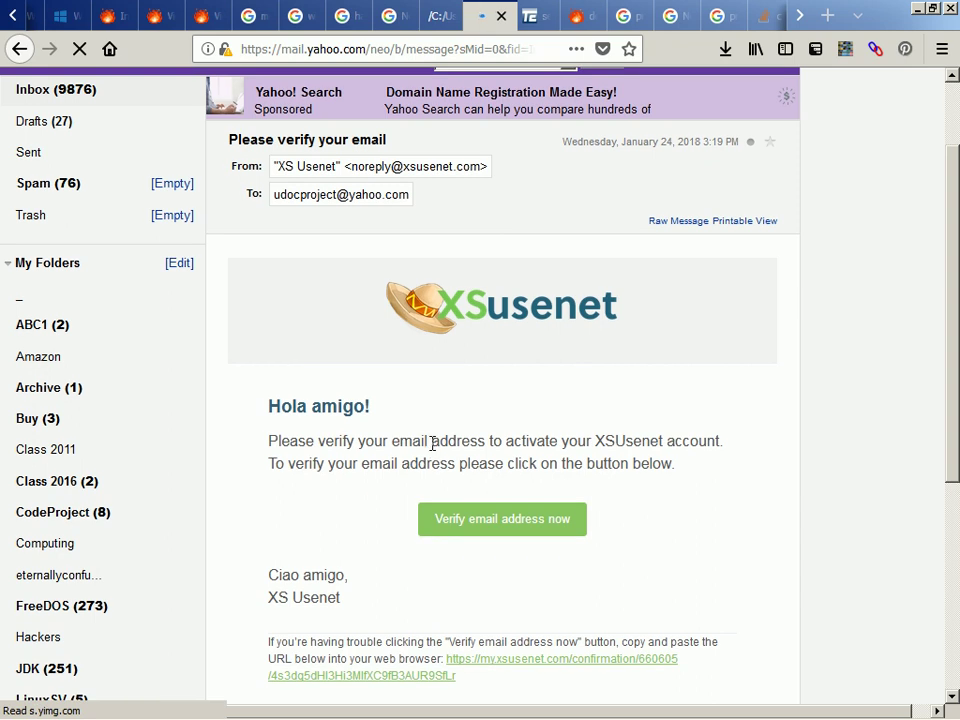
scroll(431, 446, down, 2)
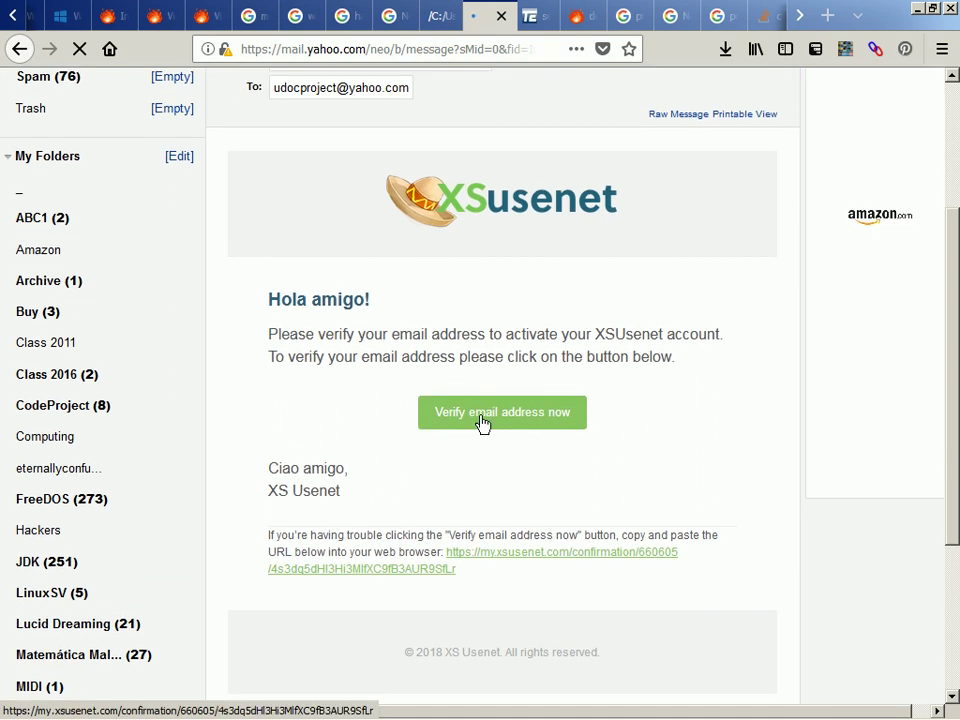
click(482, 424)
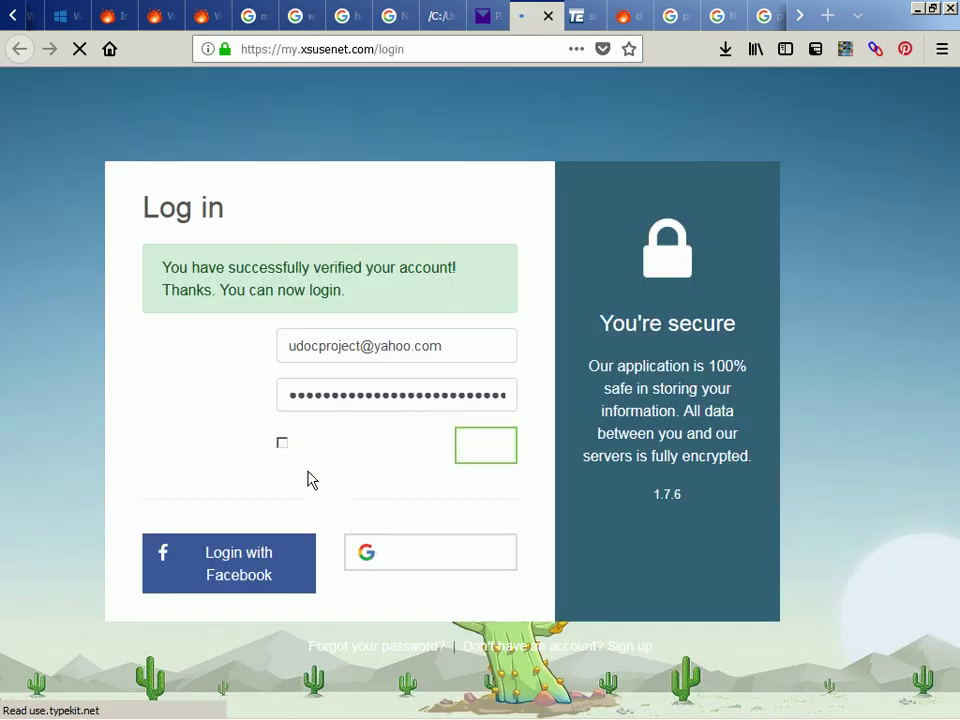
Log in to the verified XS Usenet account, then check the other open windows and browser tabs
click(491, 457)
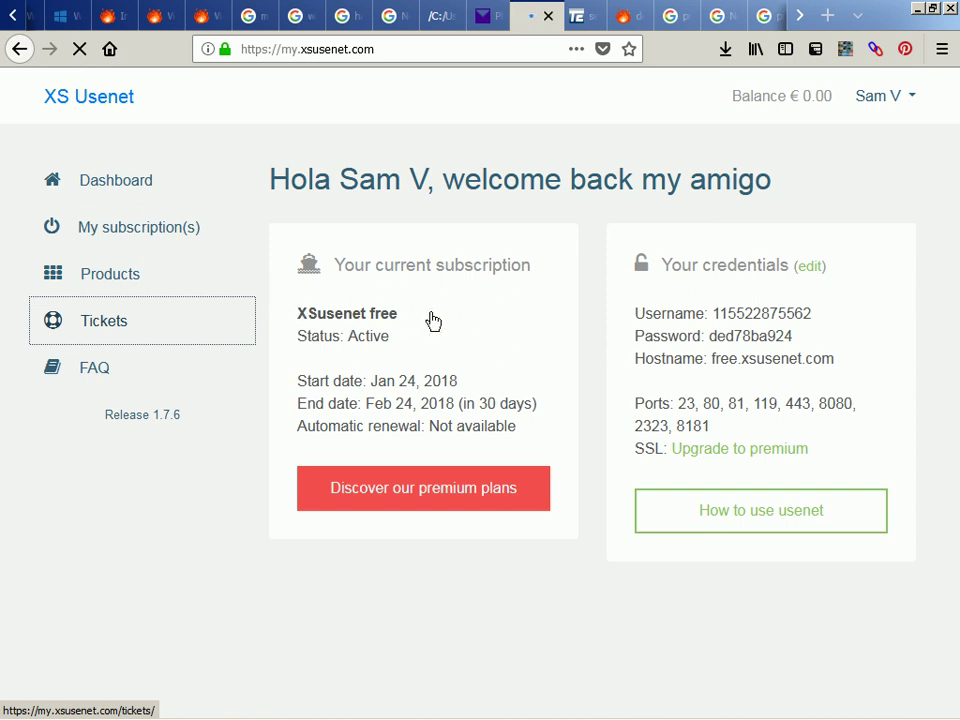
key(alt+Tab)
key(alt+Tab)
key(alt+Tab)
key(alt+Tab)
key(alt+Tab)
key(alt+Tab)
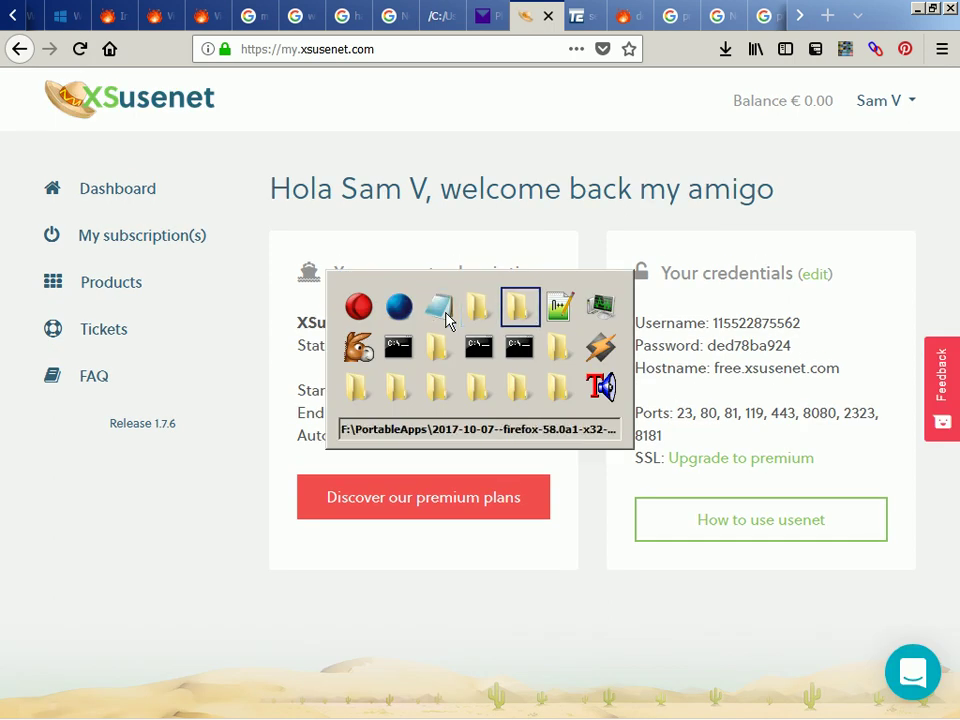
key(alt+Tab)
key(alt+shift+Tab)
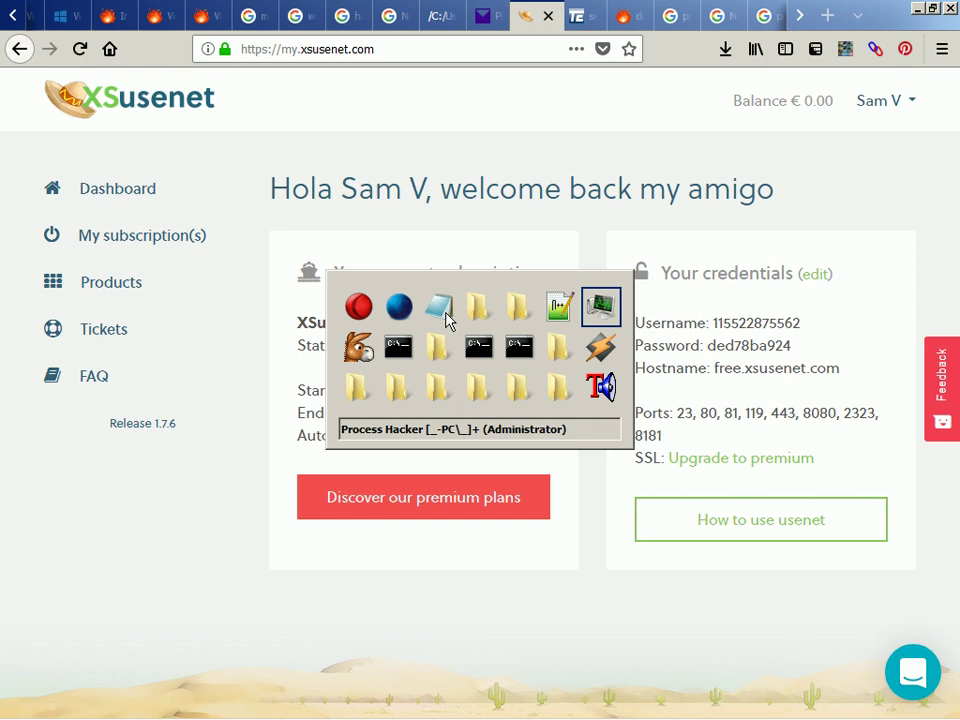
key(alt+shift+Tab)
key(alt+shift+Tab)
key(alt+shift+Tab)
key(alt+shift+Tab)
key(Escape)
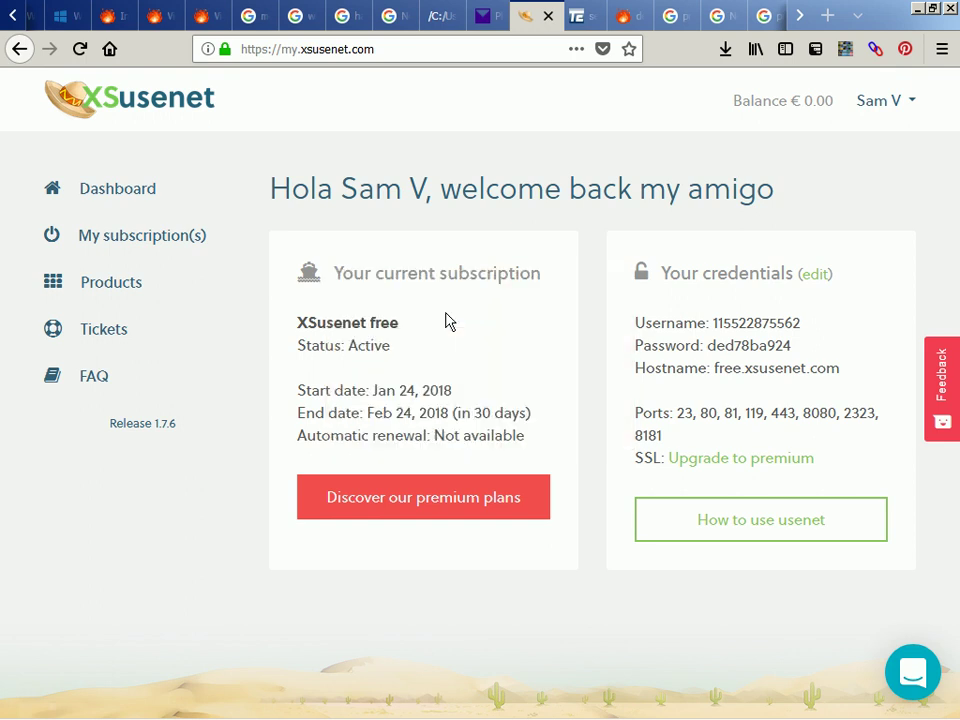
key(alt+Tab)
key(alt+Tab)
key(alt+Tab)
key(alt+Tab)
key(alt+Tab)
key(alt+Tab)
key(alt+Tab)
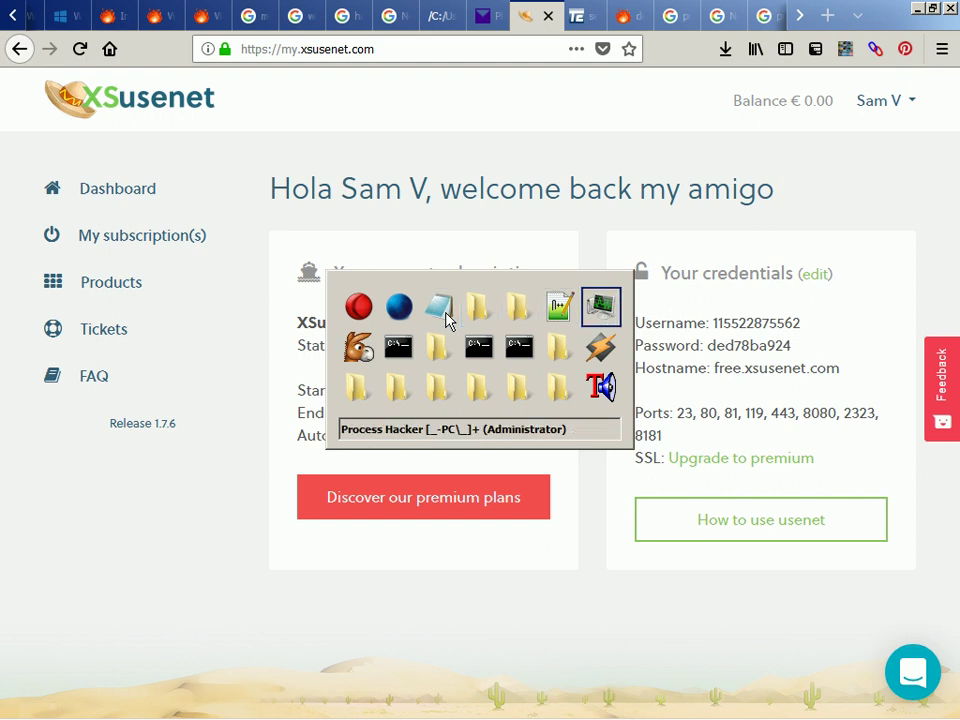
key(alt+Tab)
key(alt+Tab)
key(alt+Tab)
key(alt+Tab)
key(alt+Tab)
key(Escape)
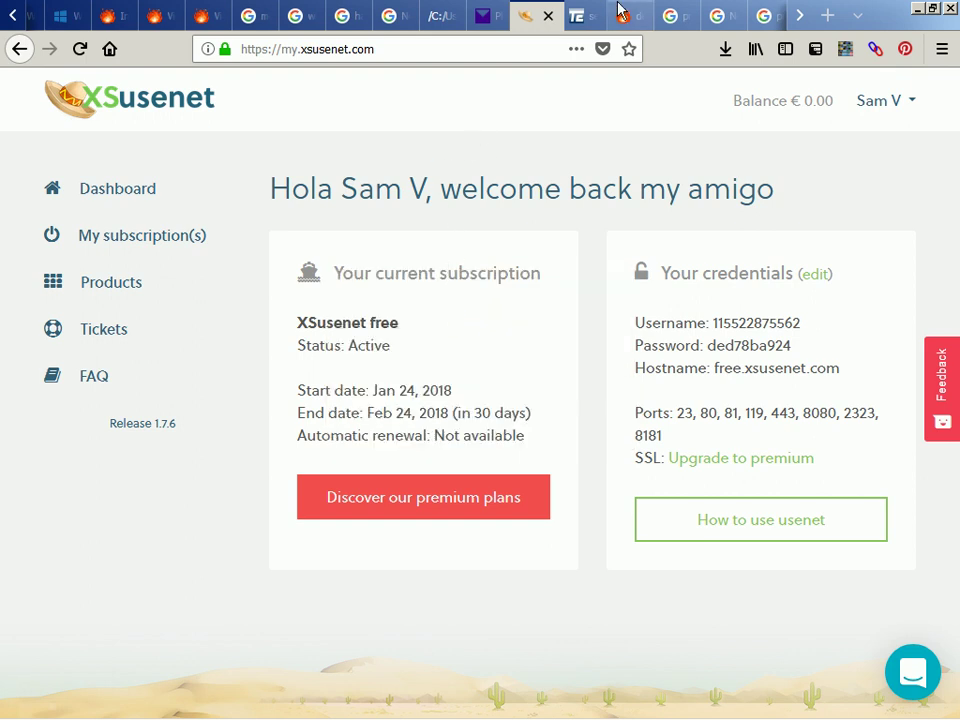
scroll(618, 17, down, 4)
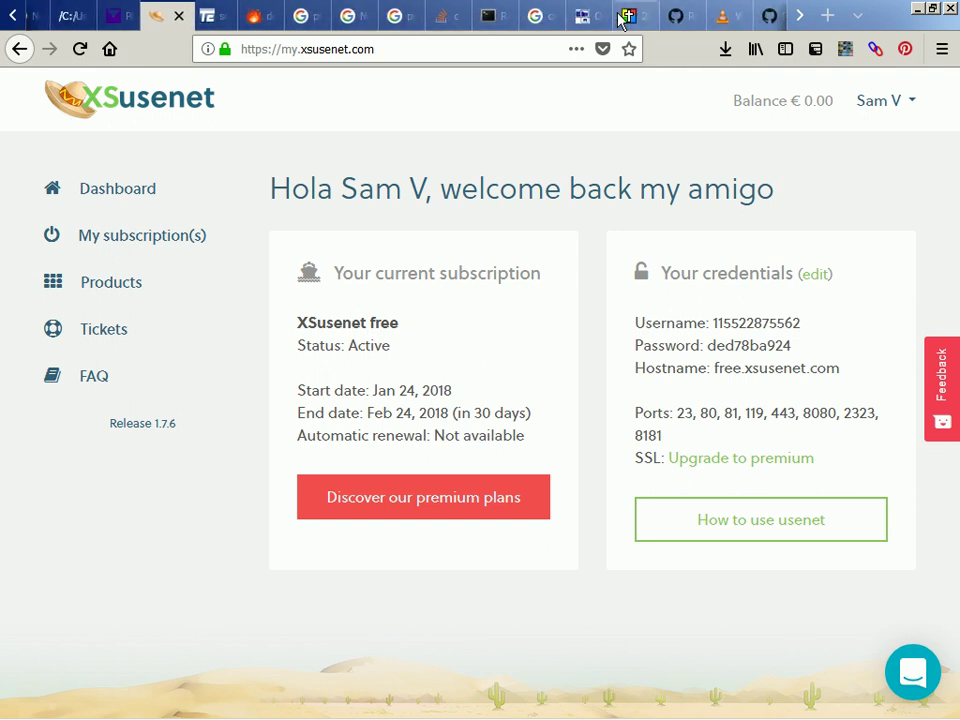
scroll(620, 17, down, 5)
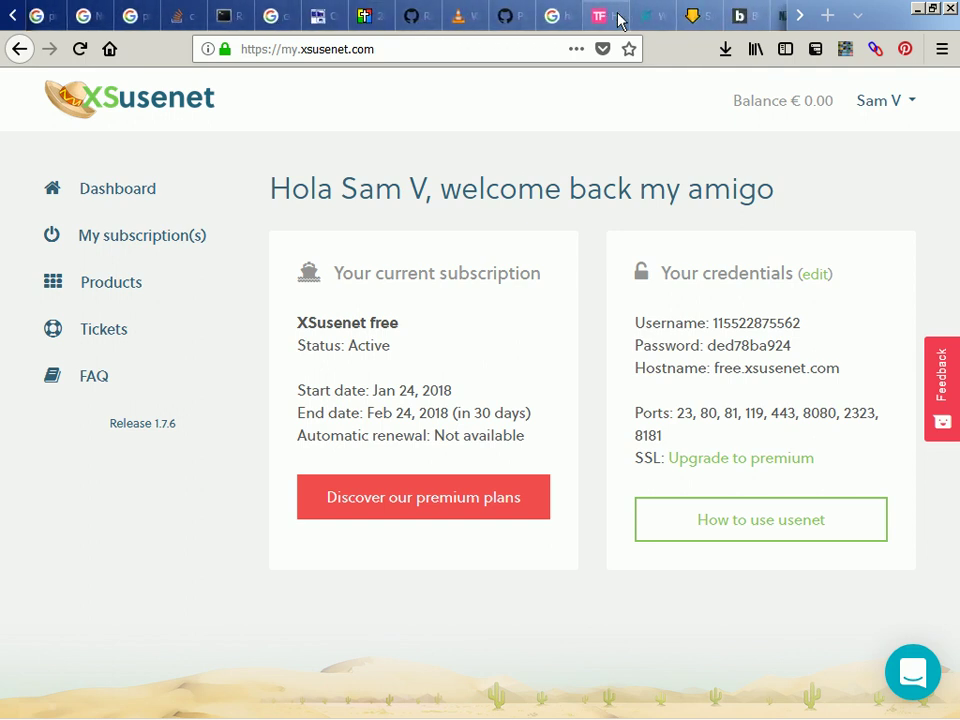
Enter host free.xsusenet.com with the account username and password, leave SSL off, and test the connection
click(690, 15)
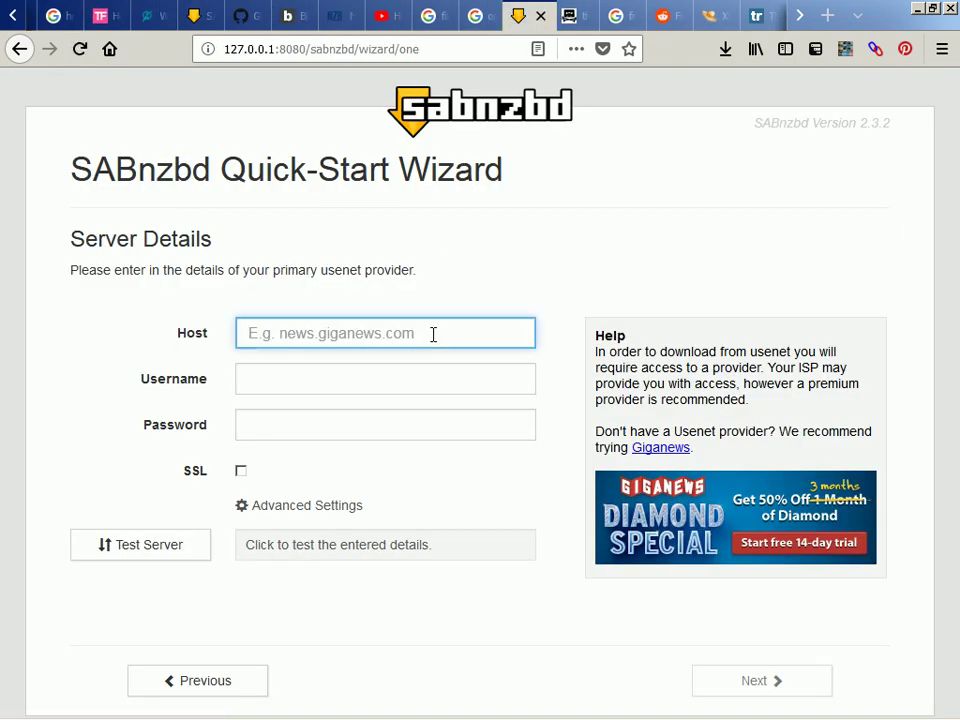
text(free.xsusenet.com)
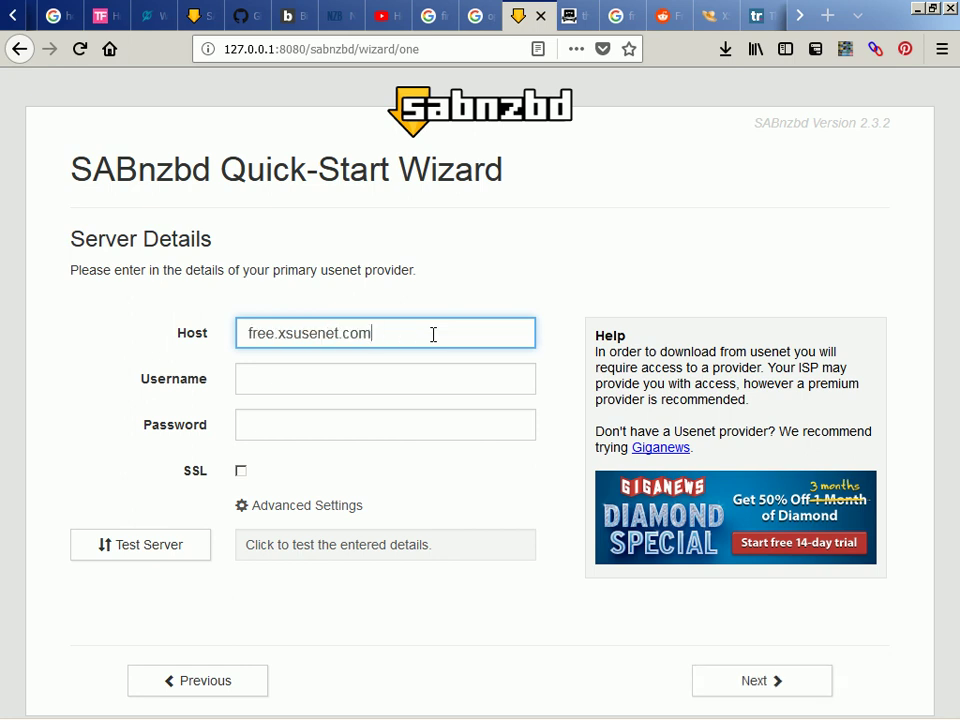
click(433, 385)
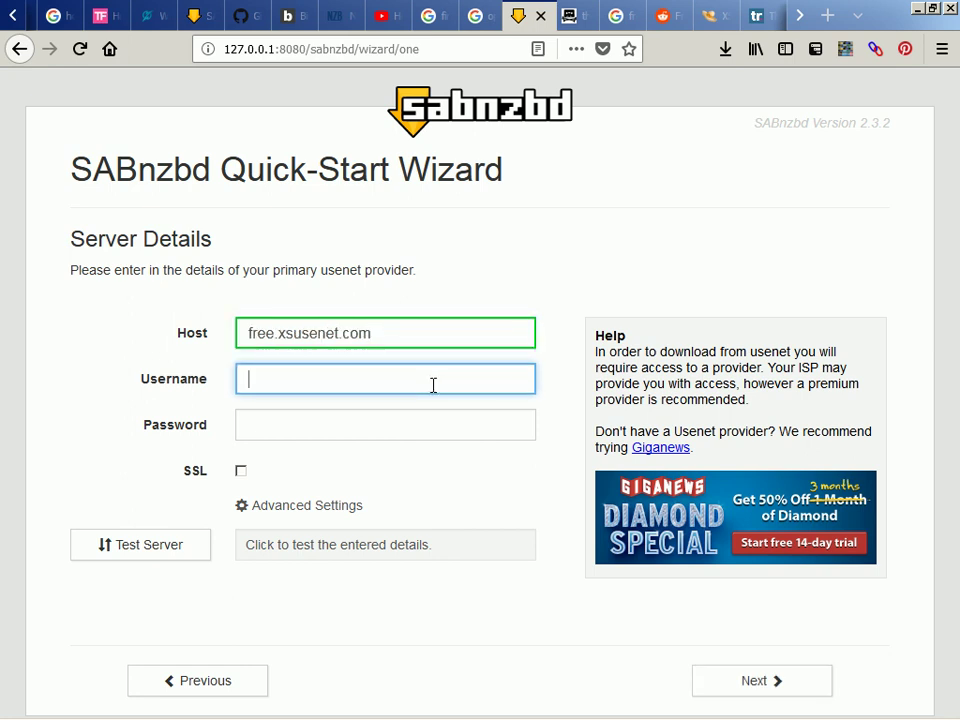
key(ctrl+v)
key(Tab)
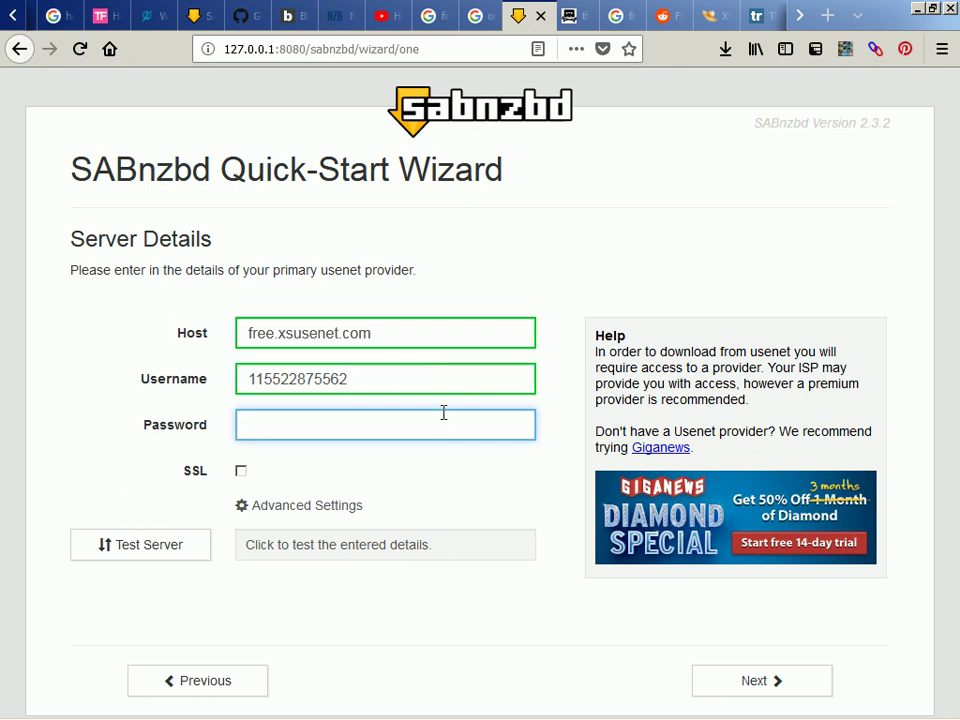
key(ctrl+v)
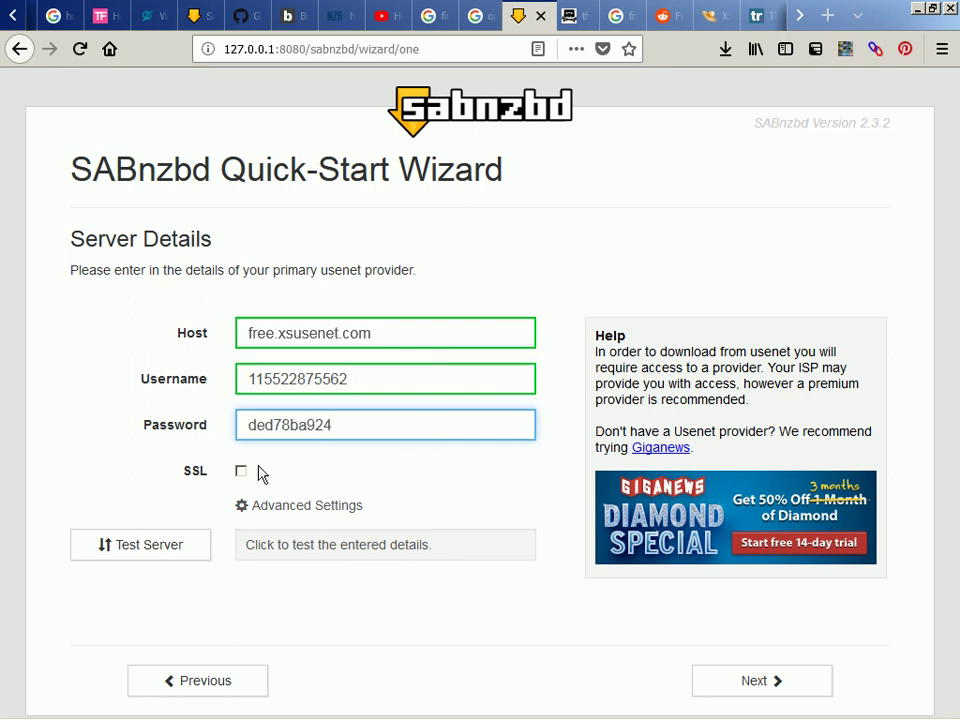
click(241, 470)
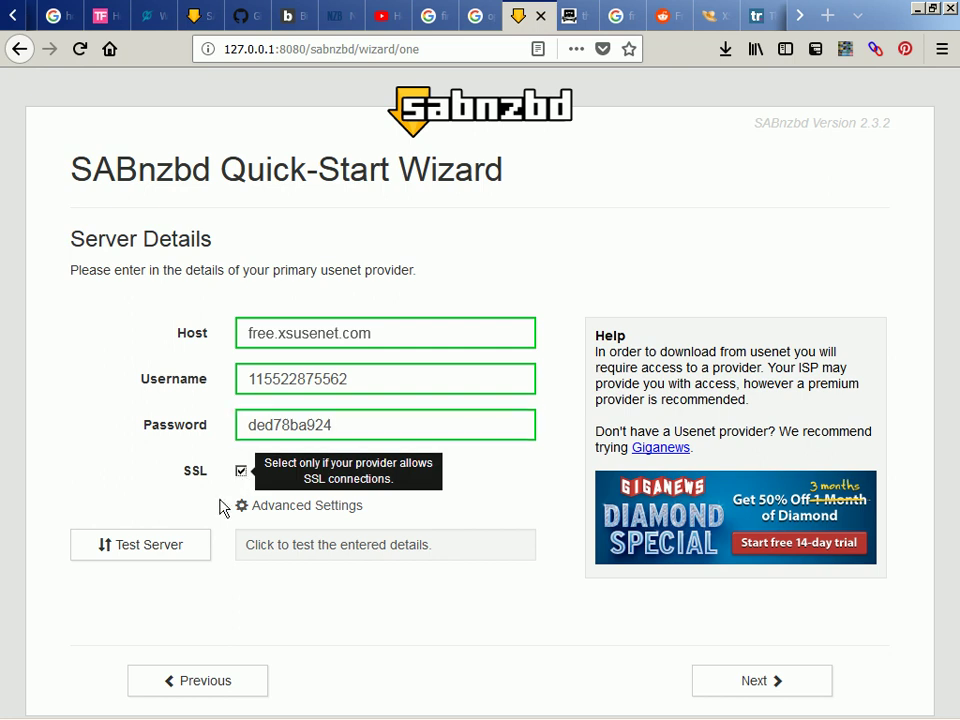
click(241, 471)
click(194, 544)
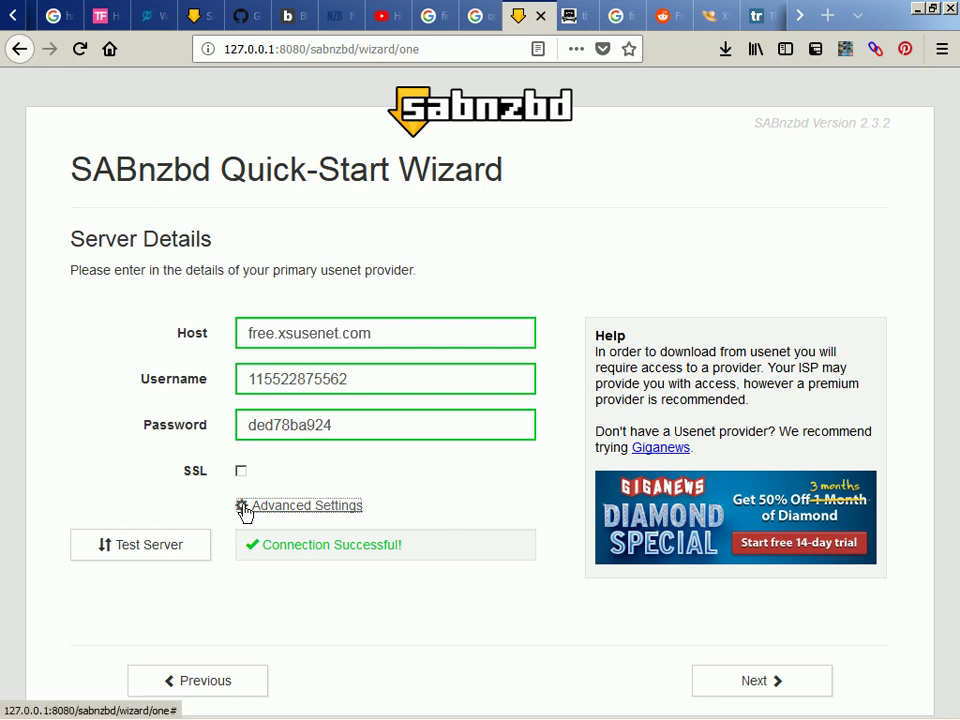
Enable SSL on port 563, set certificate verification to Disabled, and continue the wizard
click(245, 507)
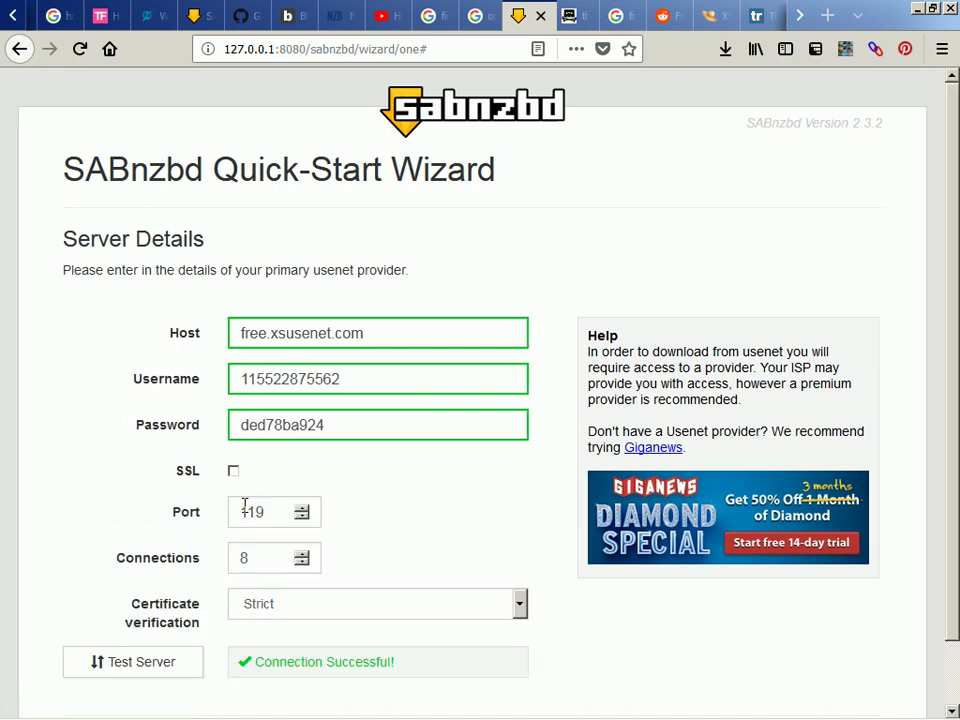
click(116, 479)
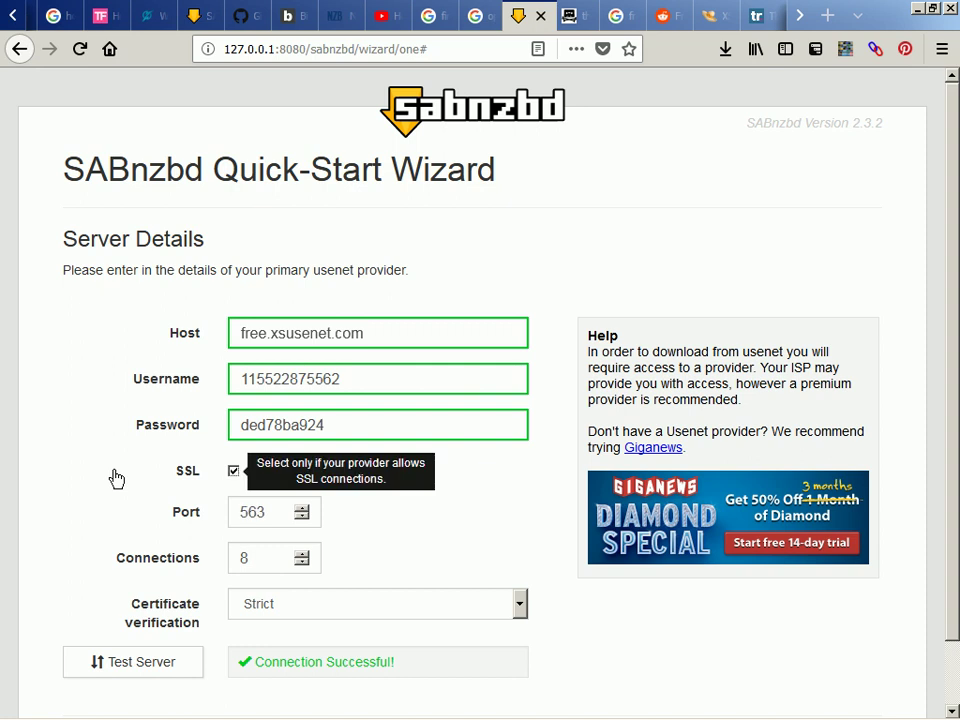
scroll(116, 476, down, 1)
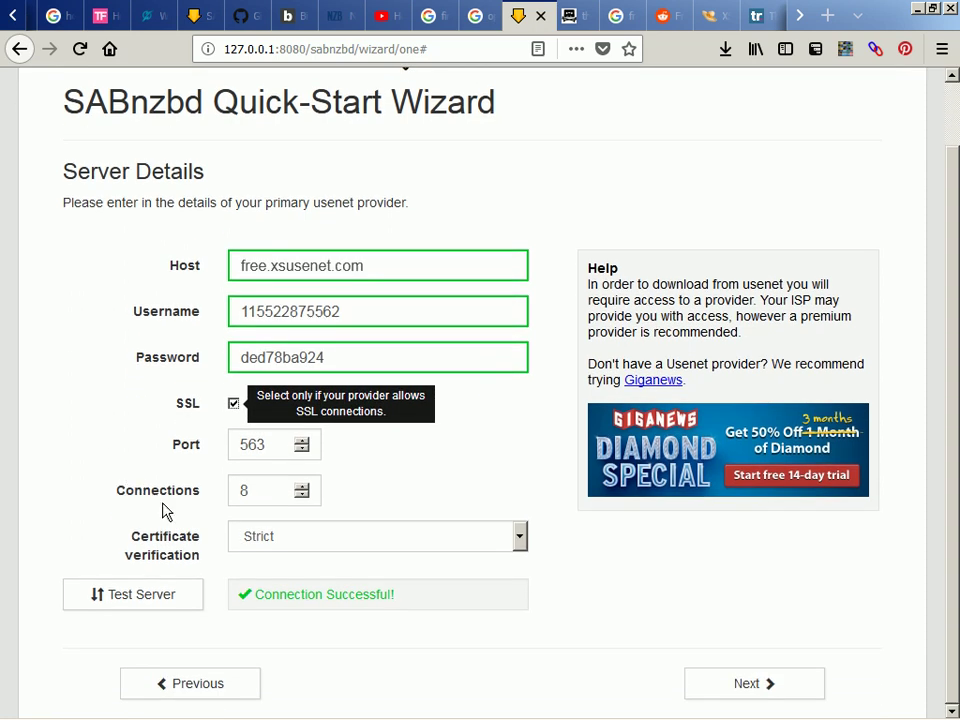
click(296, 547)
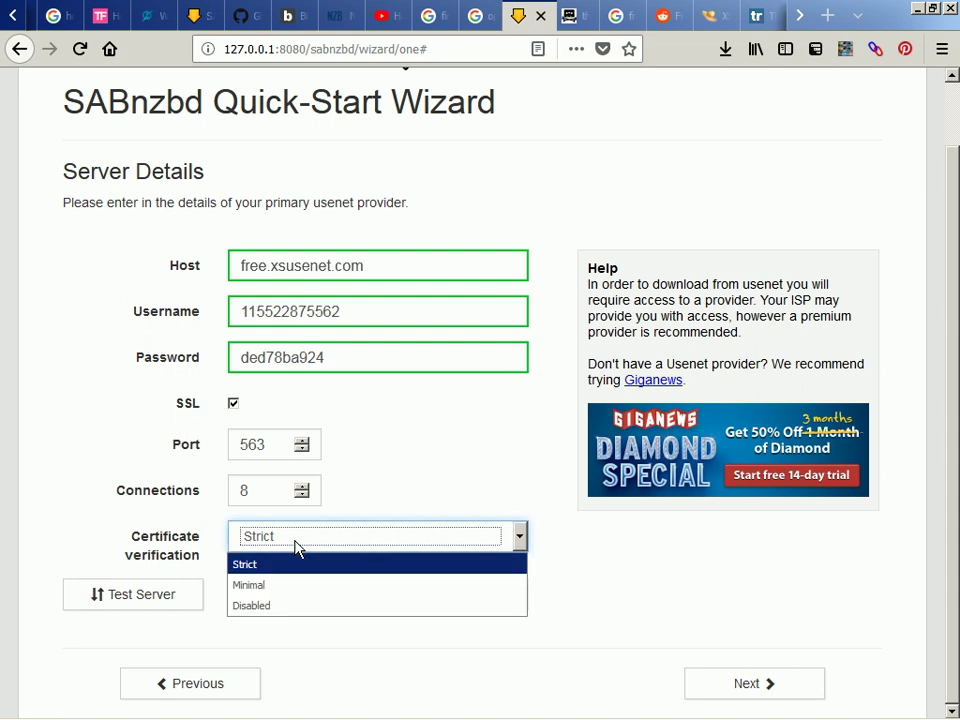
click(307, 608)
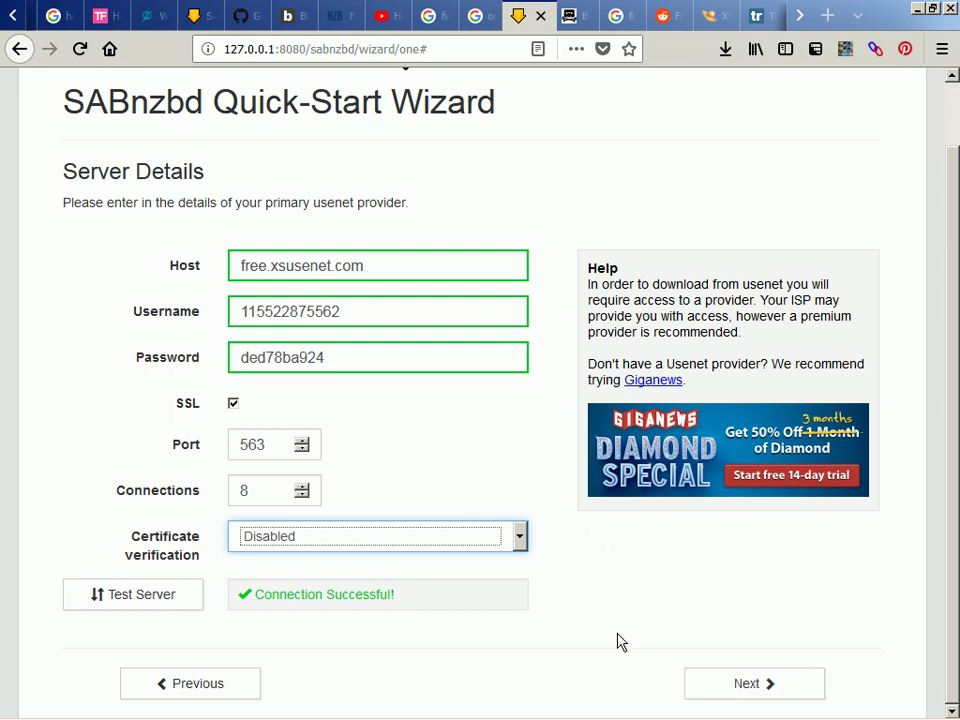
click(733, 686)
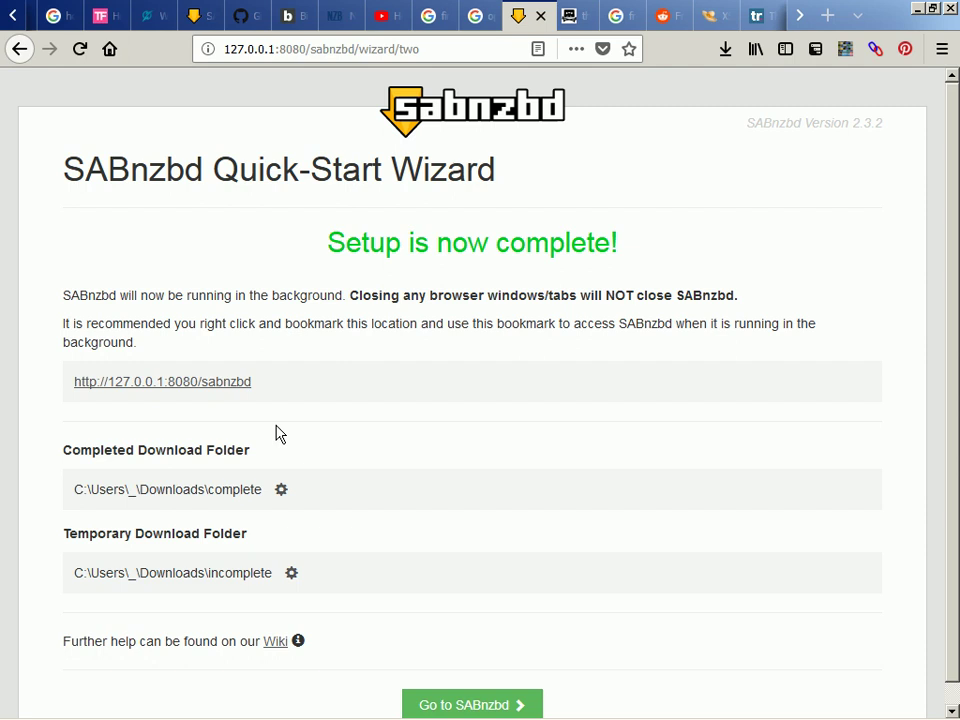
Leave the finished Quick-Start Wizard for SABnzbd's empty main Queue page
scroll(278, 433, down, 1)
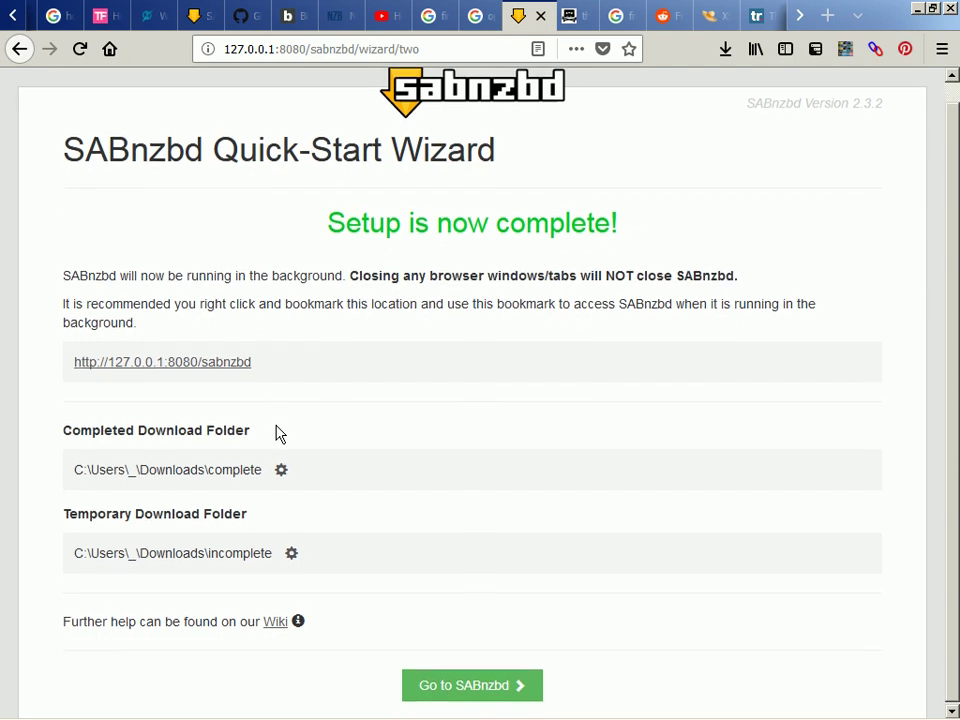
click(483, 686)
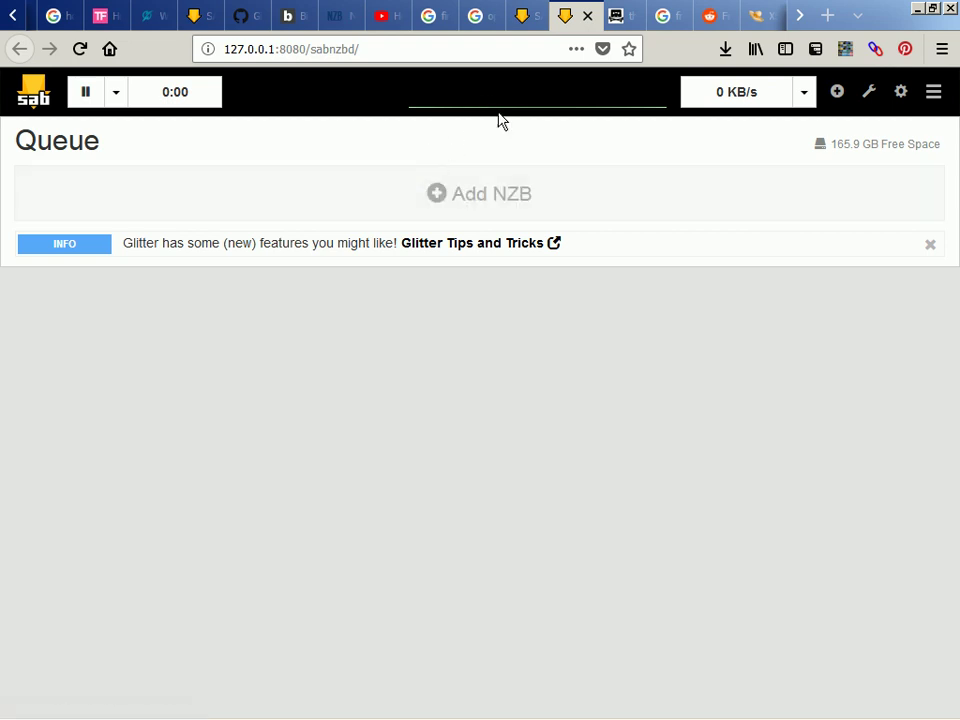
Under Add NZB, bring up the File Upload picker for the Upload NZB field
click(479, 207)
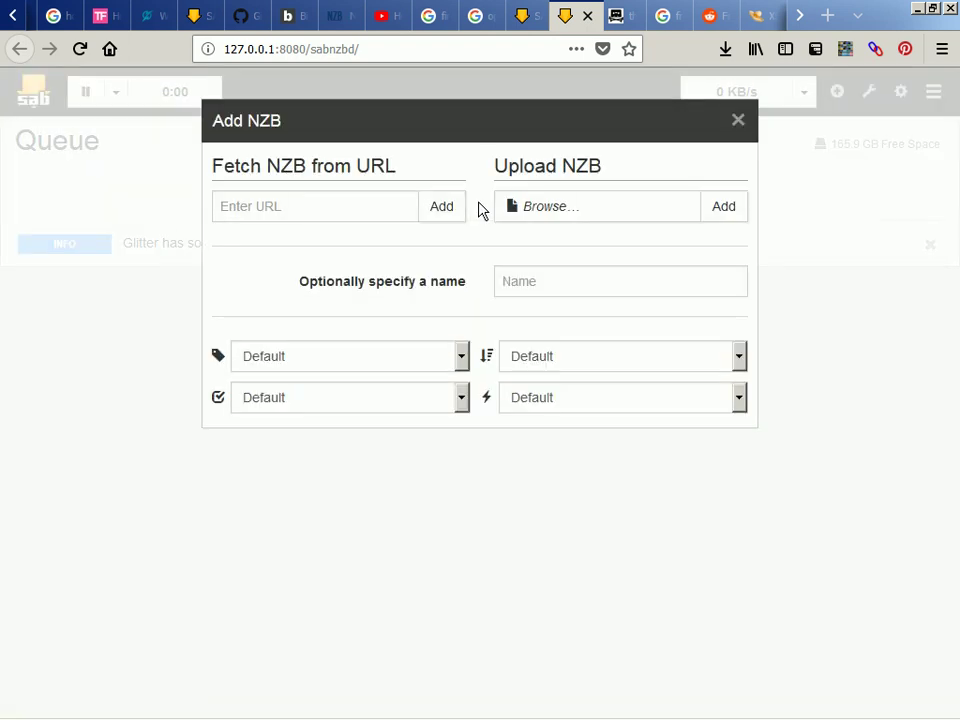
click(716, 218)
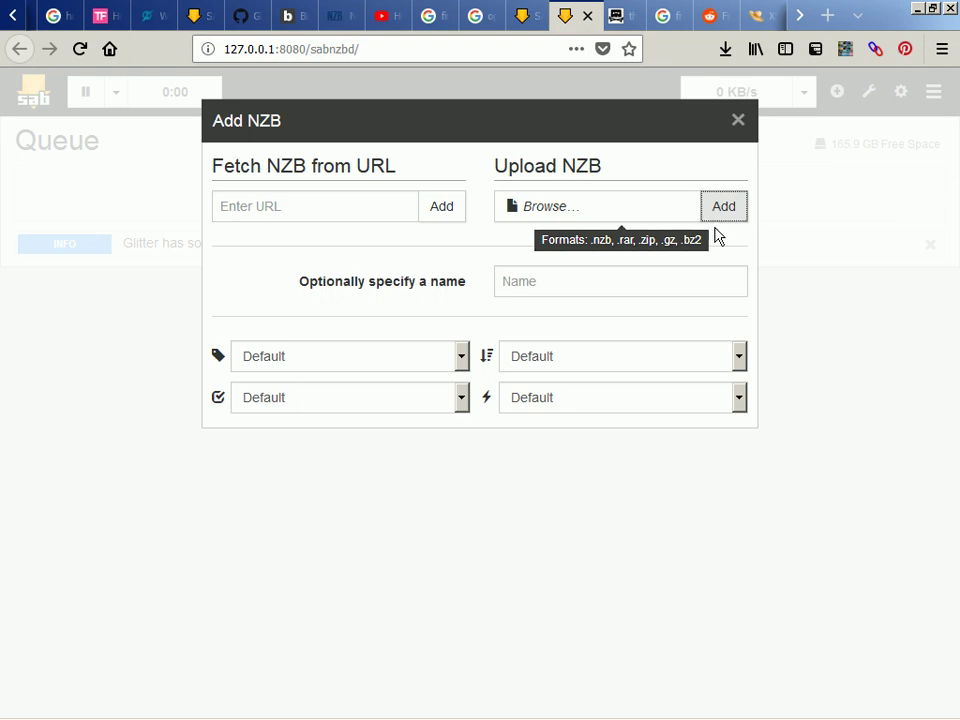
click(733, 216)
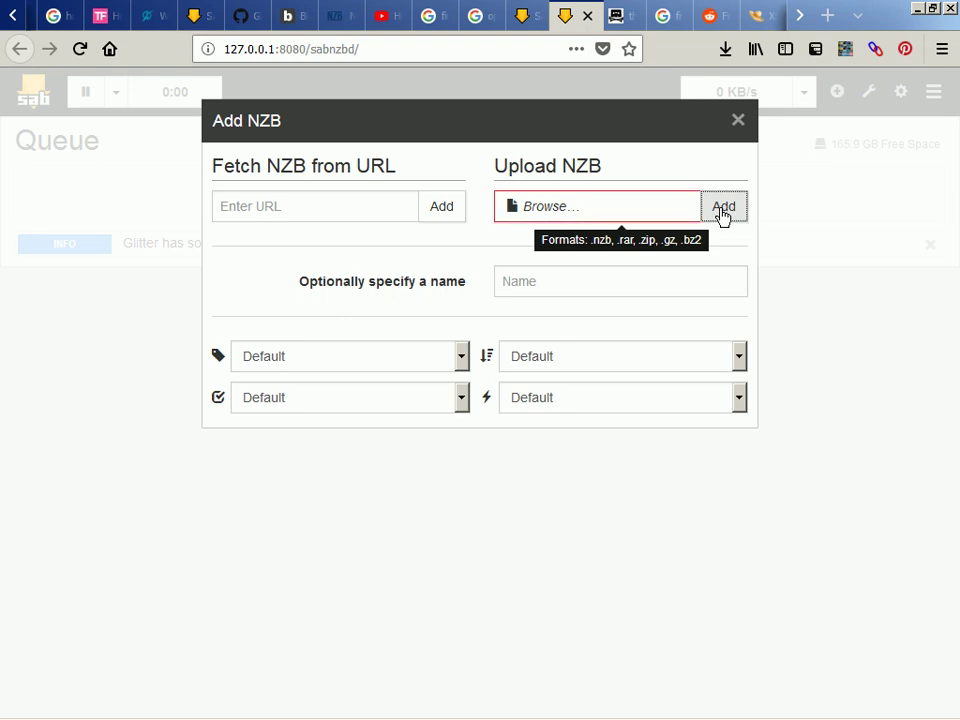
click(633, 214)
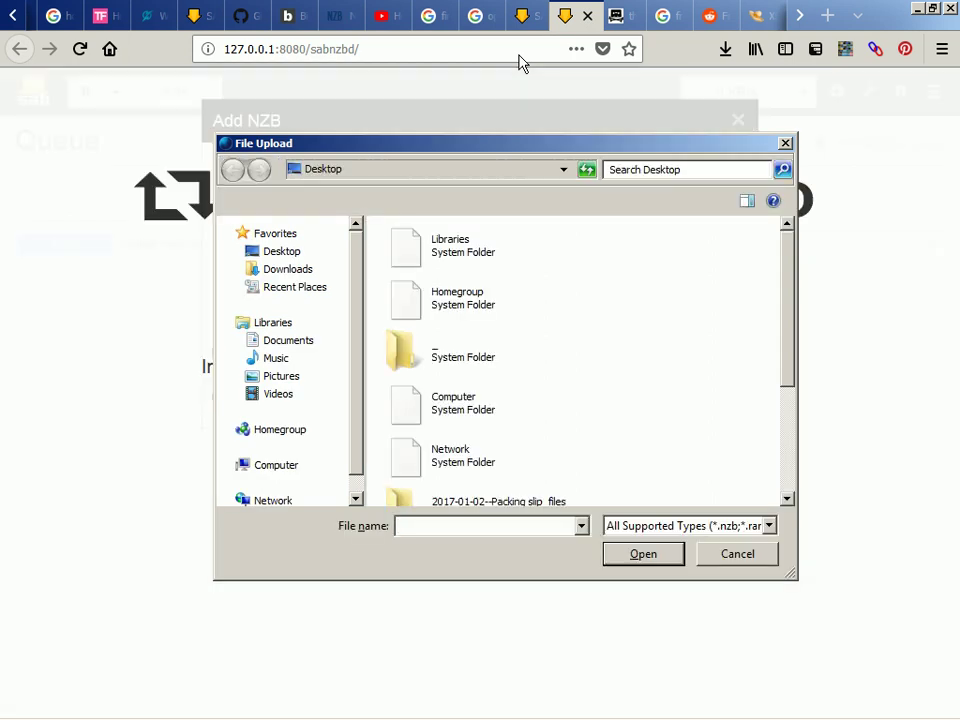
Filter the picker to *.nzb and choose the Numerical Algorithms (2015).rar.nzb from Downloads
text(*.nzb)
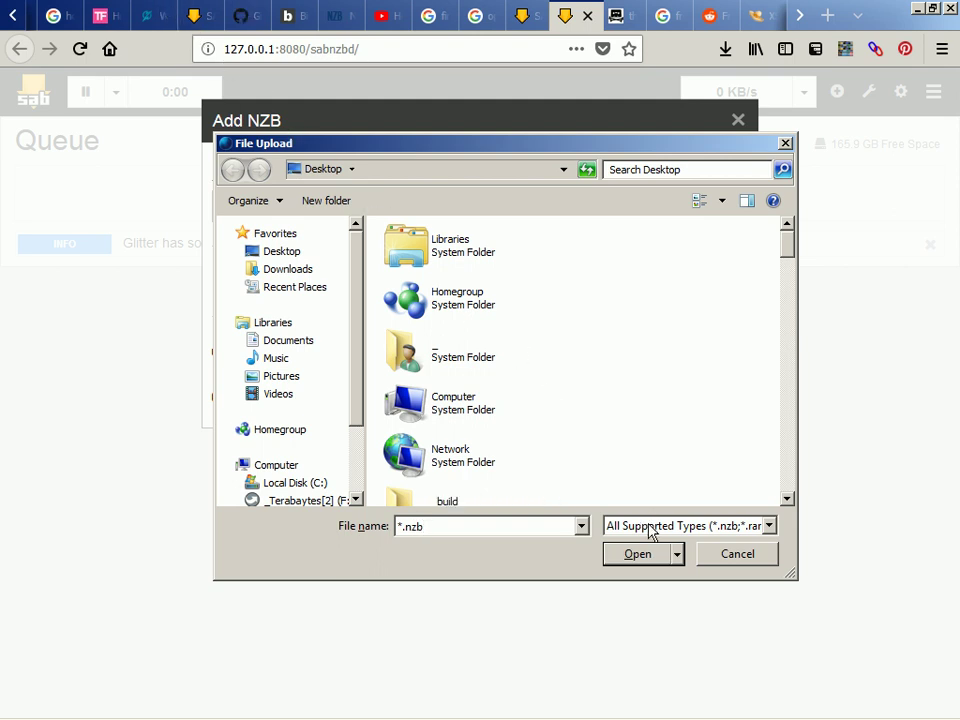
click(635, 558)
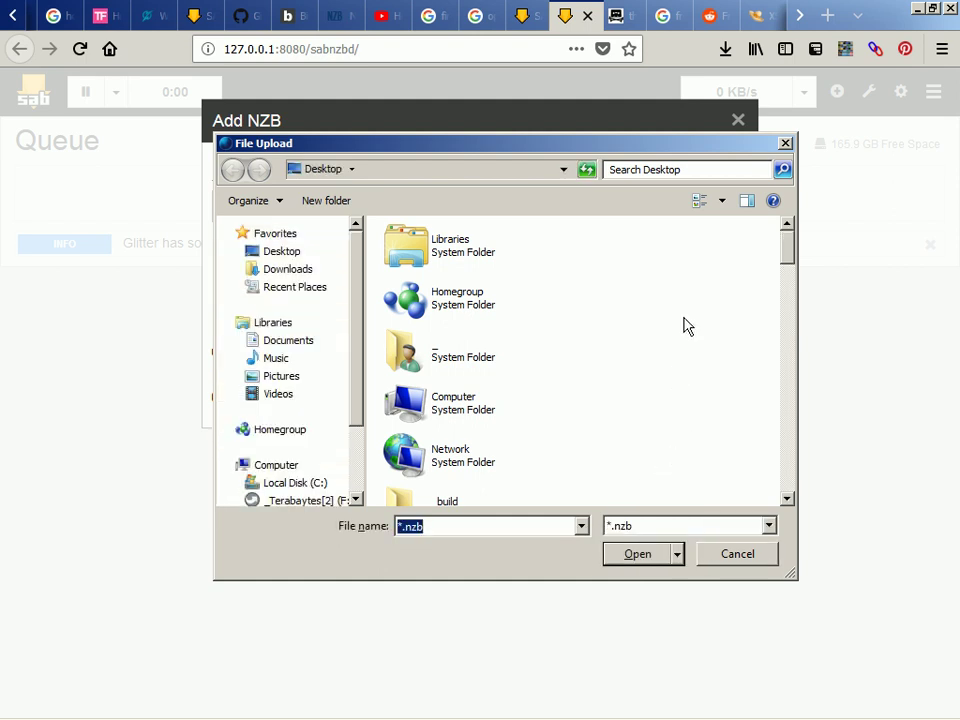
scroll(711, 326, down, 3)
scroll(711, 326, down, 15)
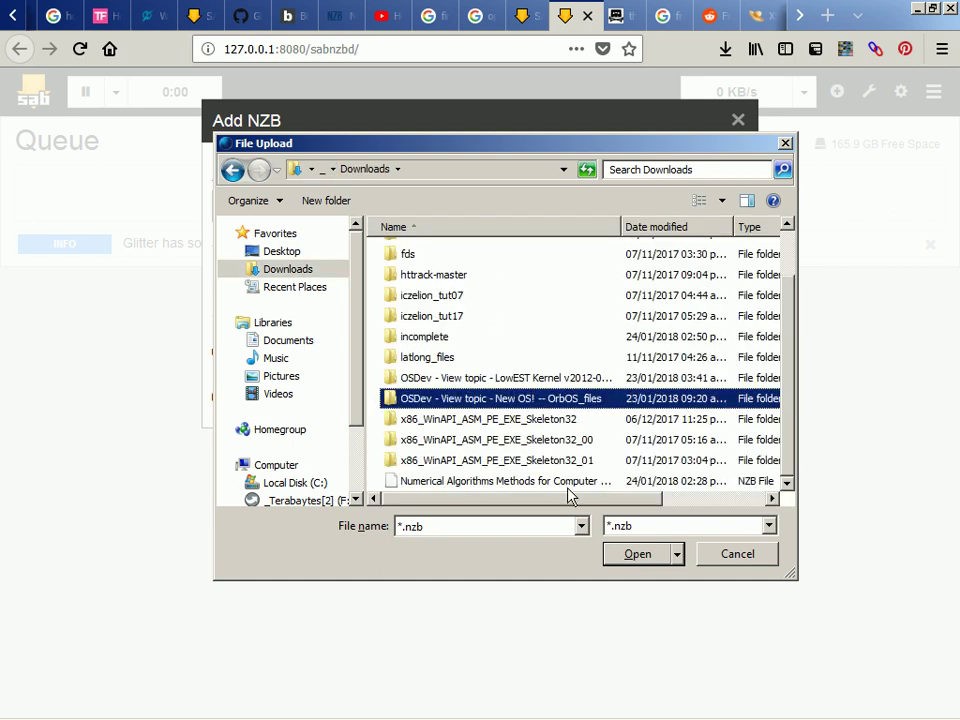
click(568, 487)
click(568, 487)
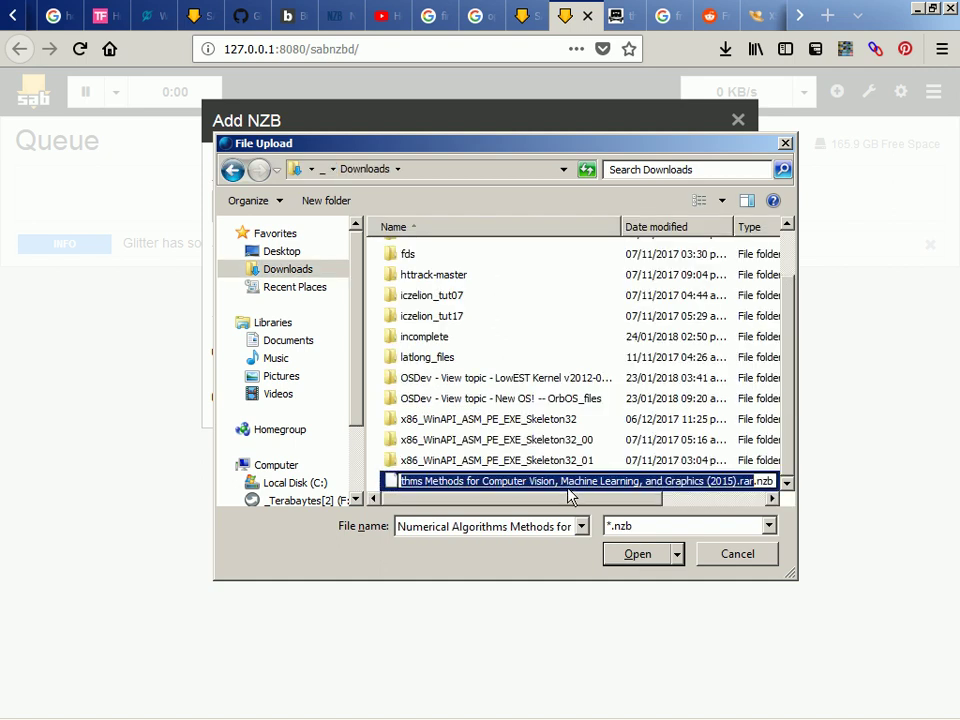
click(620, 553)
click(620, 554)
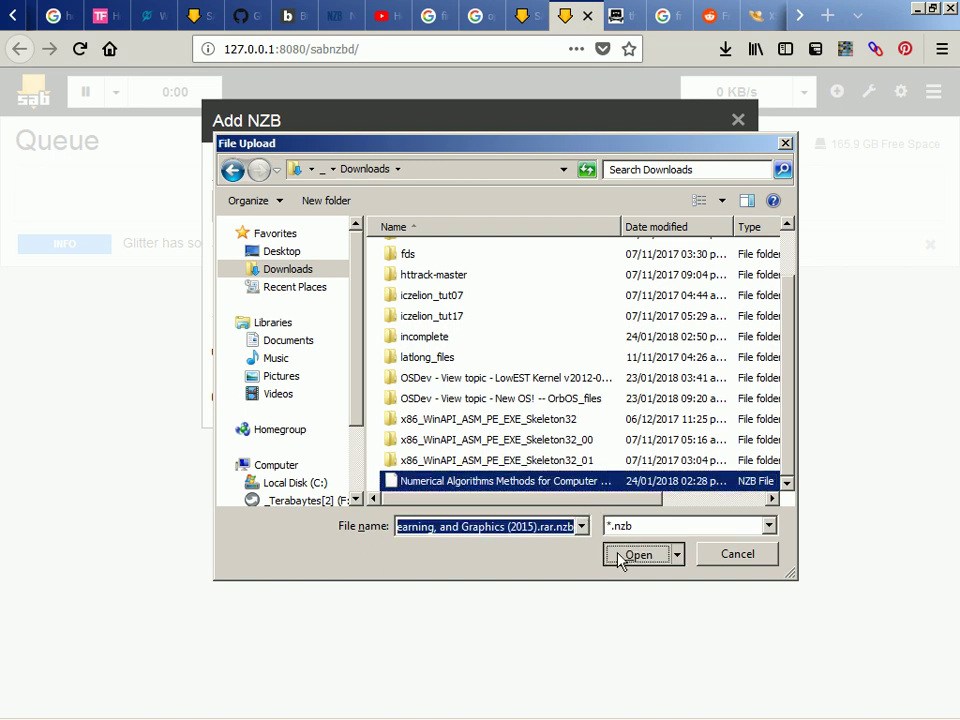
click(620, 556)
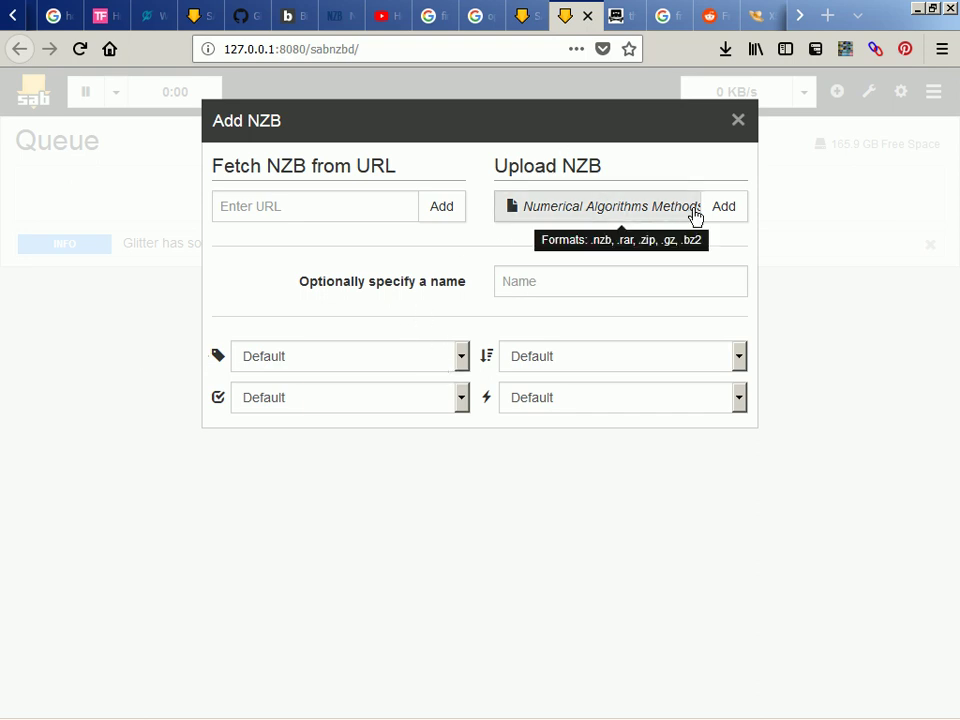
Upload the chosen Numerical Algorithms NZB to SABnzbd's download queue
click(724, 214)
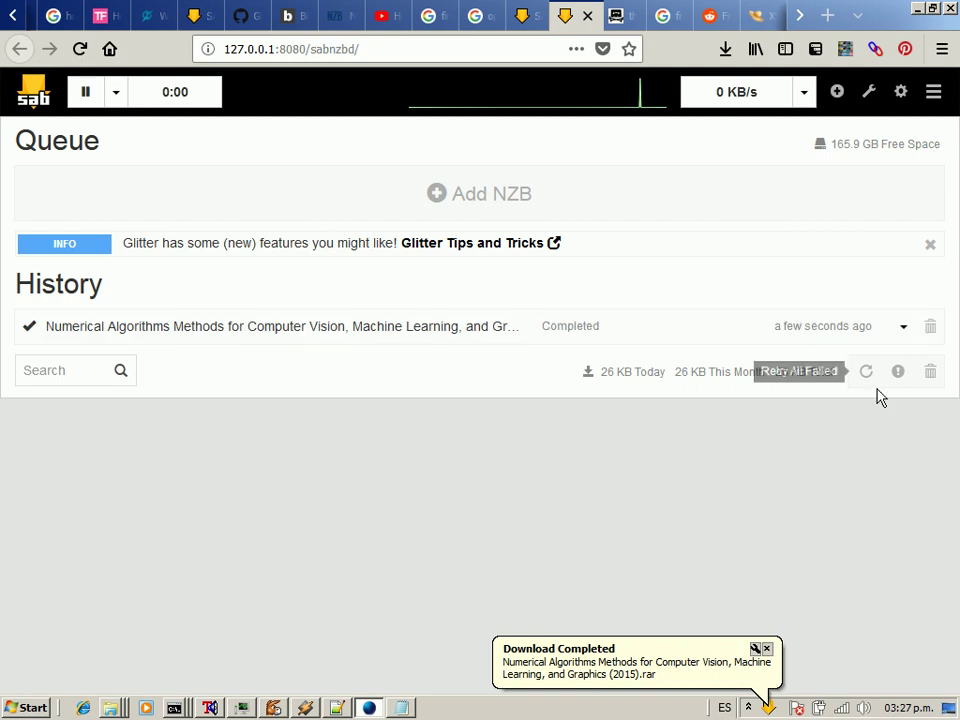
Dismiss the Download Completed notification once the 26 KB job shows Completed
click(683, 676)
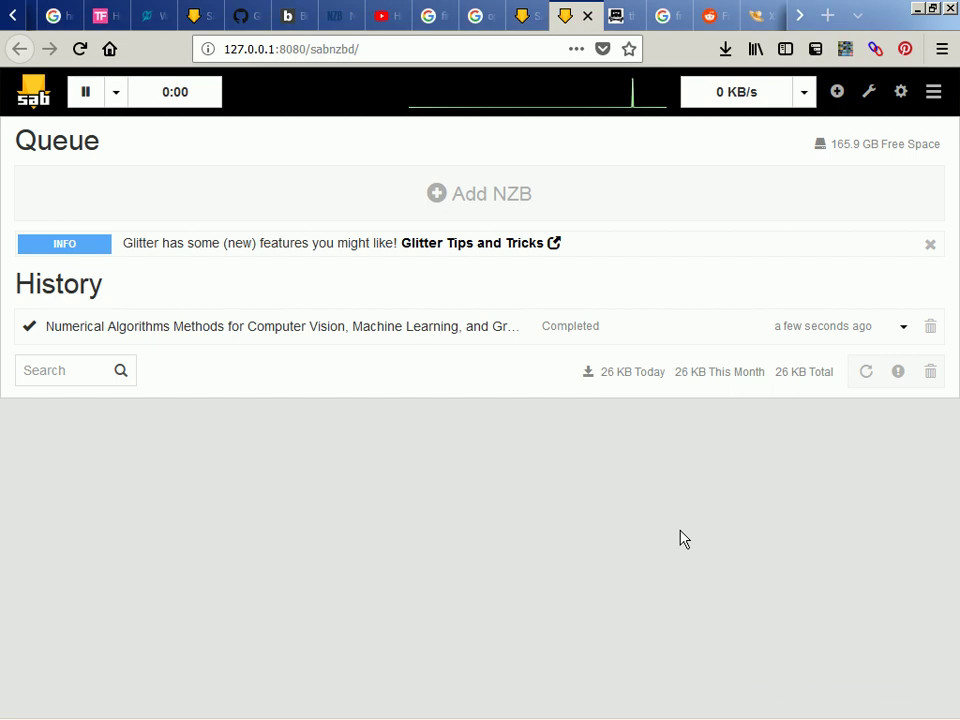
Expand the Numerical Algorithms job details and open its Downloads\complete folder via Win+R
click(903, 332)
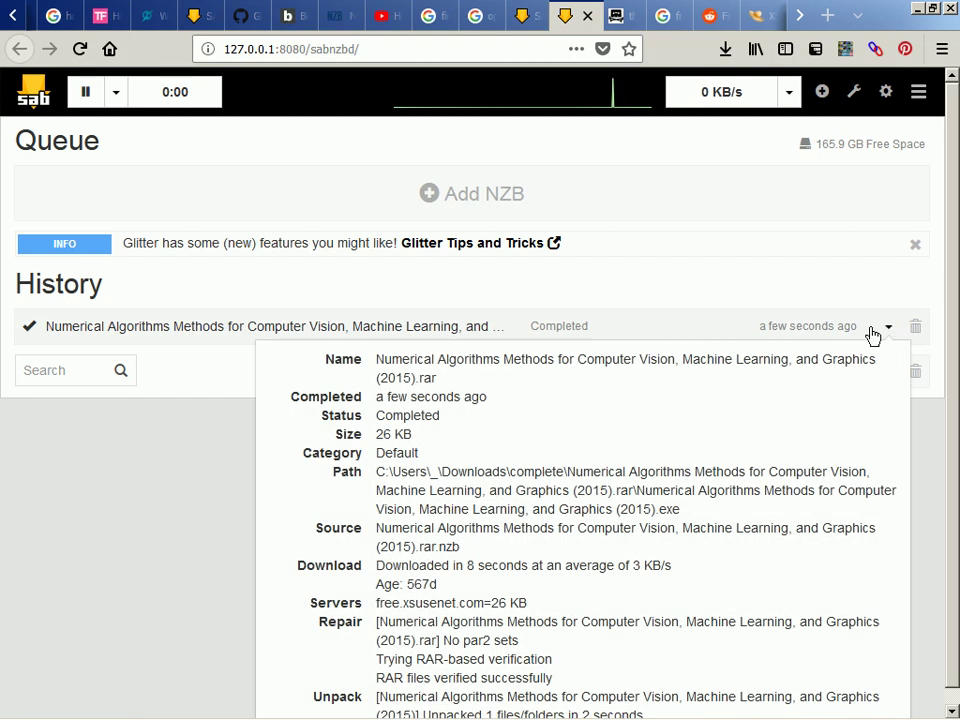
scroll(677, 336, down, 1)
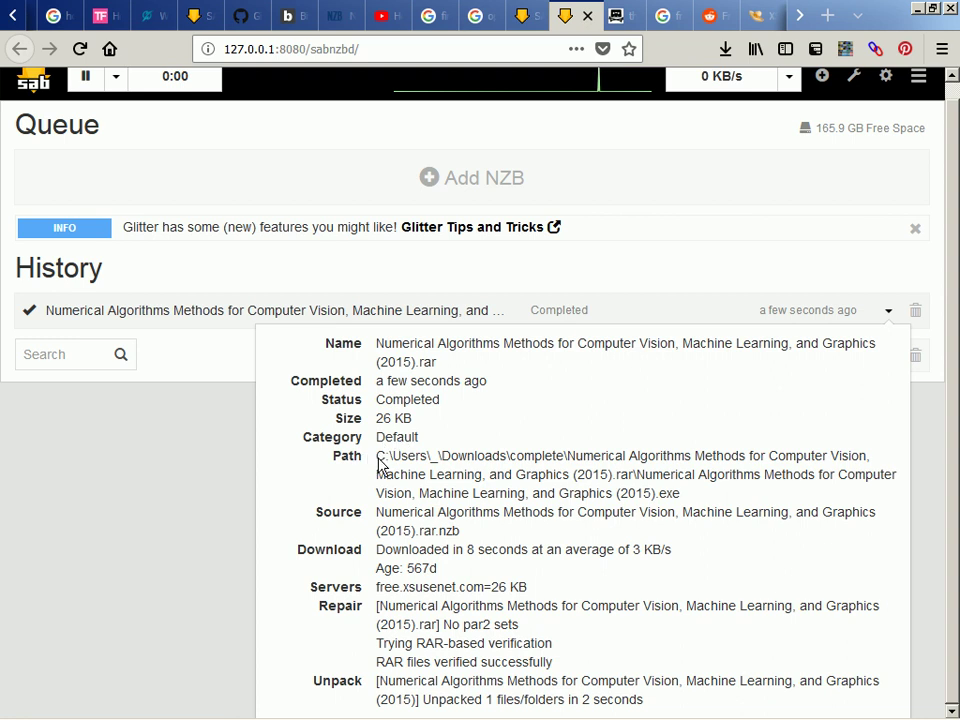
drag(378, 460, 640, 485)
key(ctrl+c)
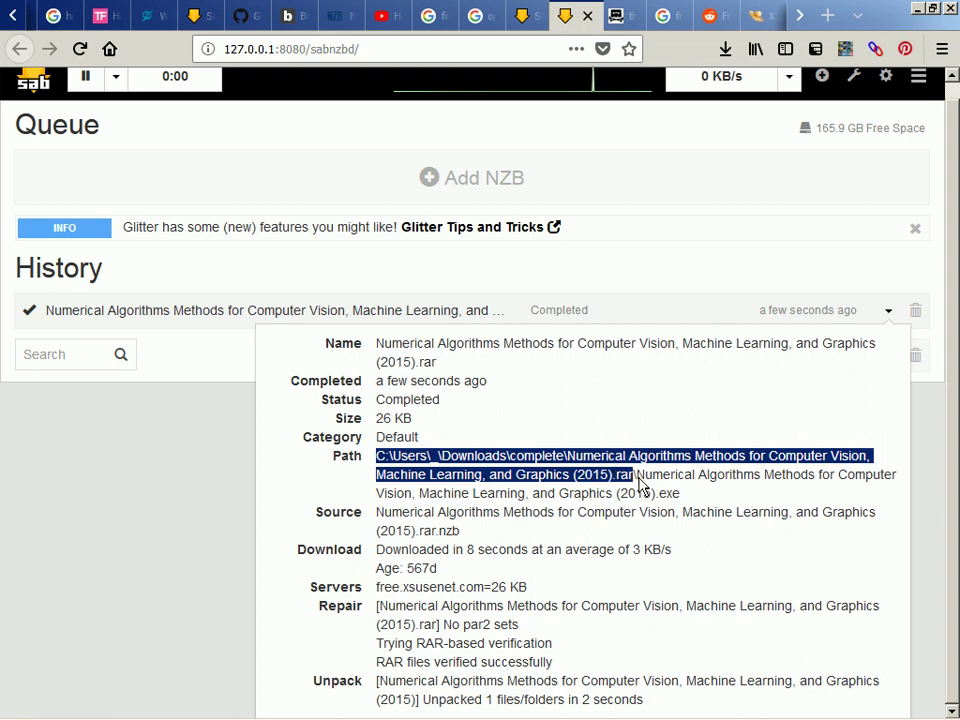
key(super+r)
key(ctrl+v)
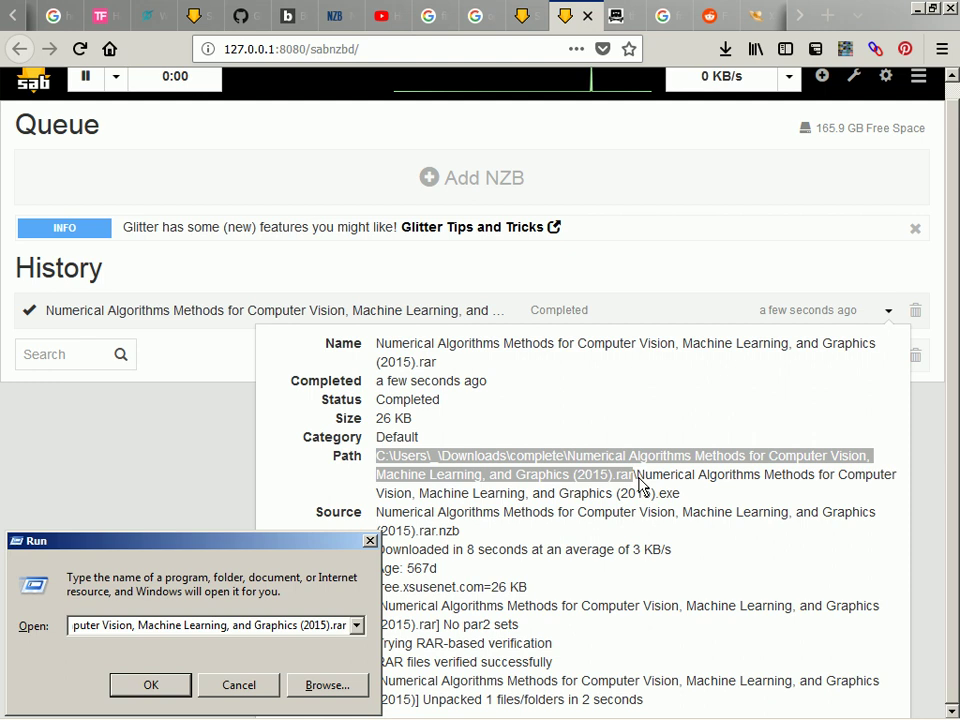
key(Home)
key(Return)
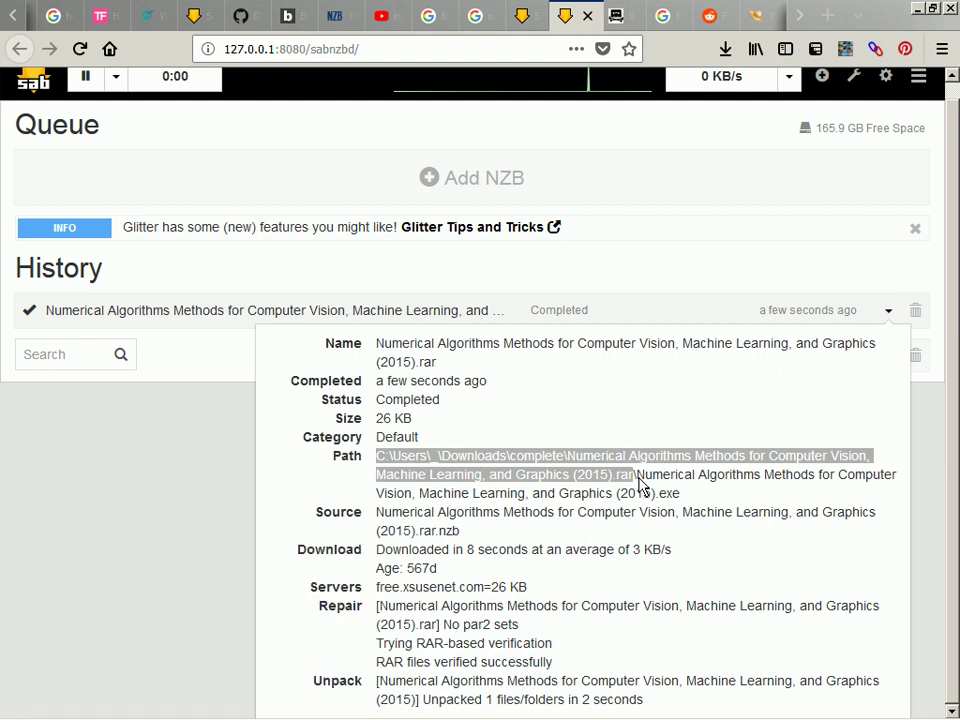
click(638, 488)
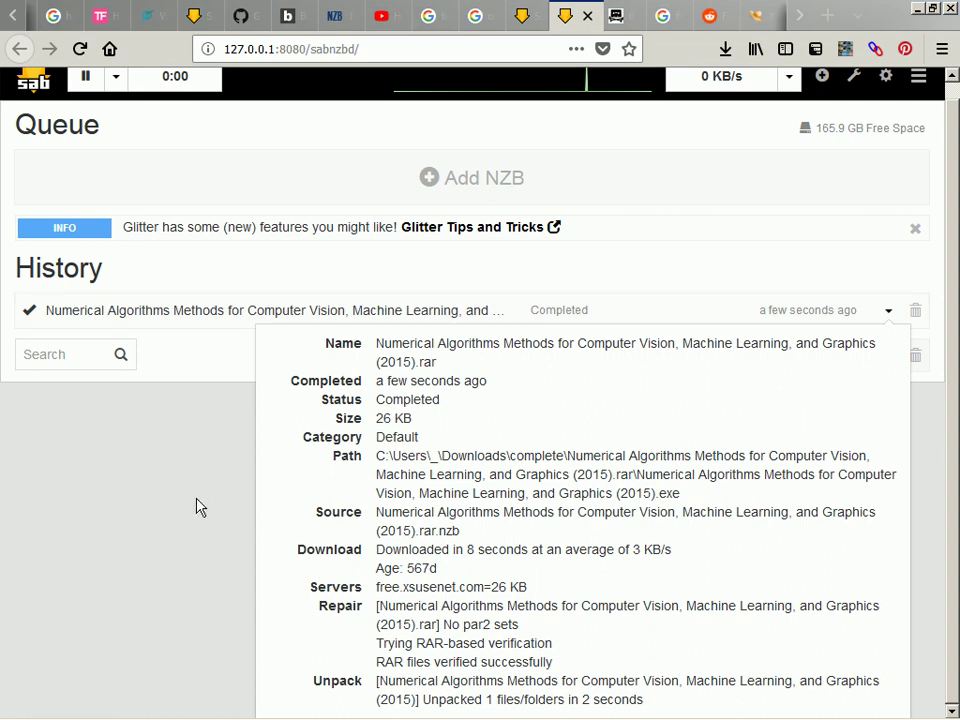
click(186, 527)
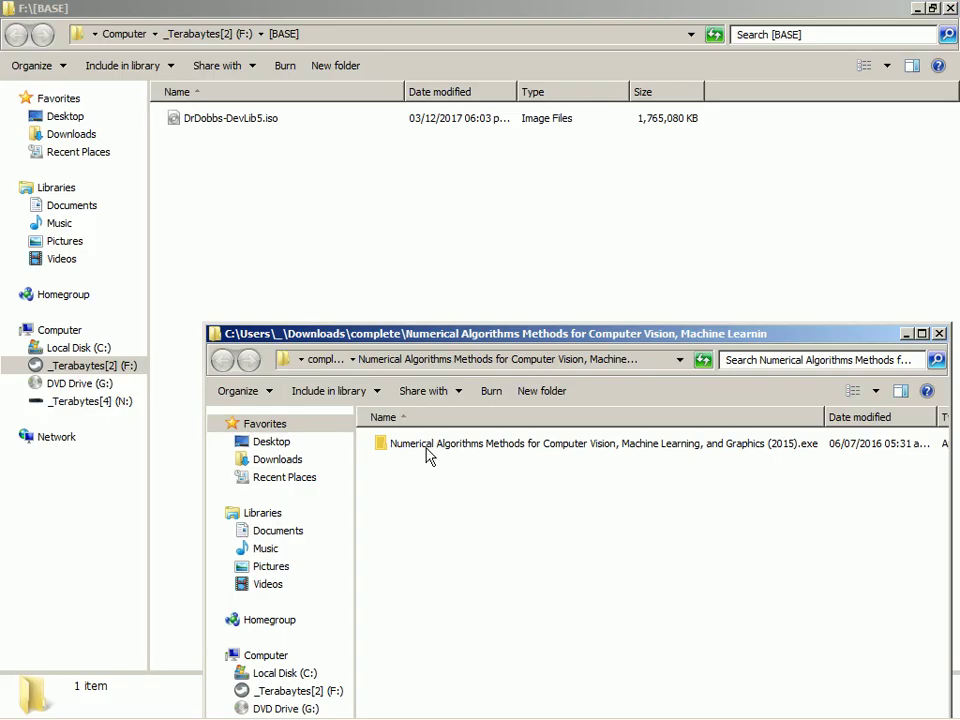
Copy the extracted Numerical Algorithms .exe into F:\[BASE] and close the Downloads window
click(428, 445)
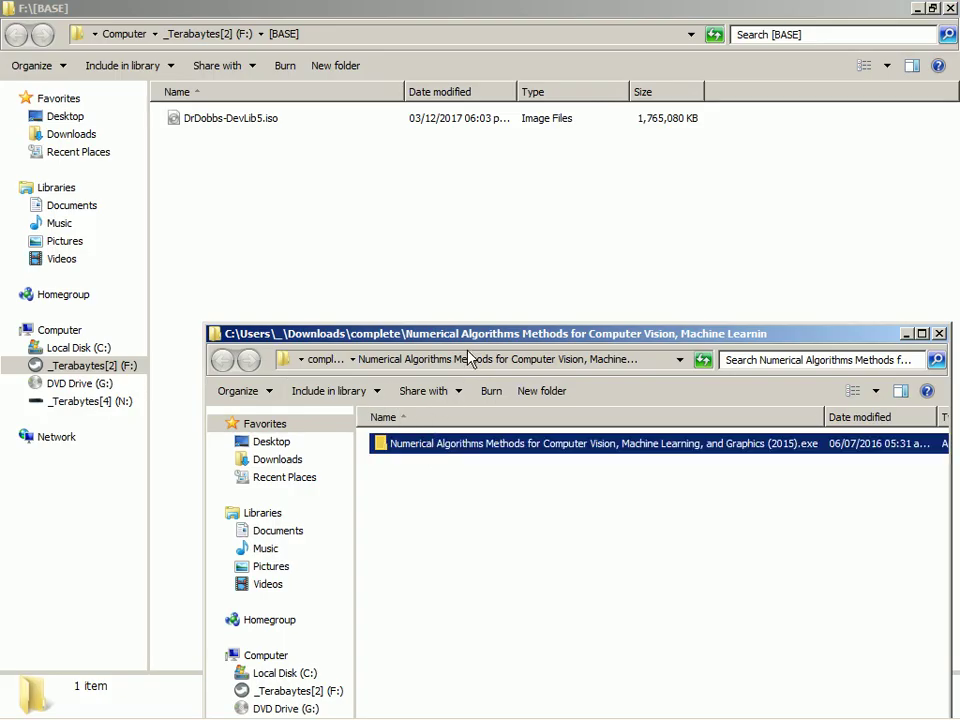
click(470, 250)
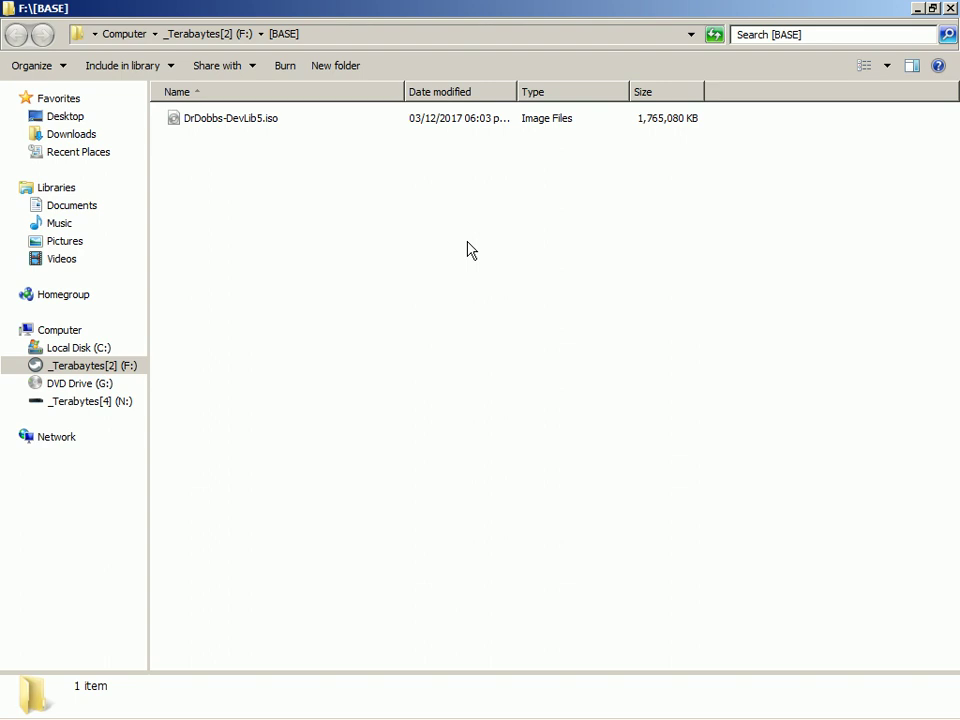
key(ctrl+v)
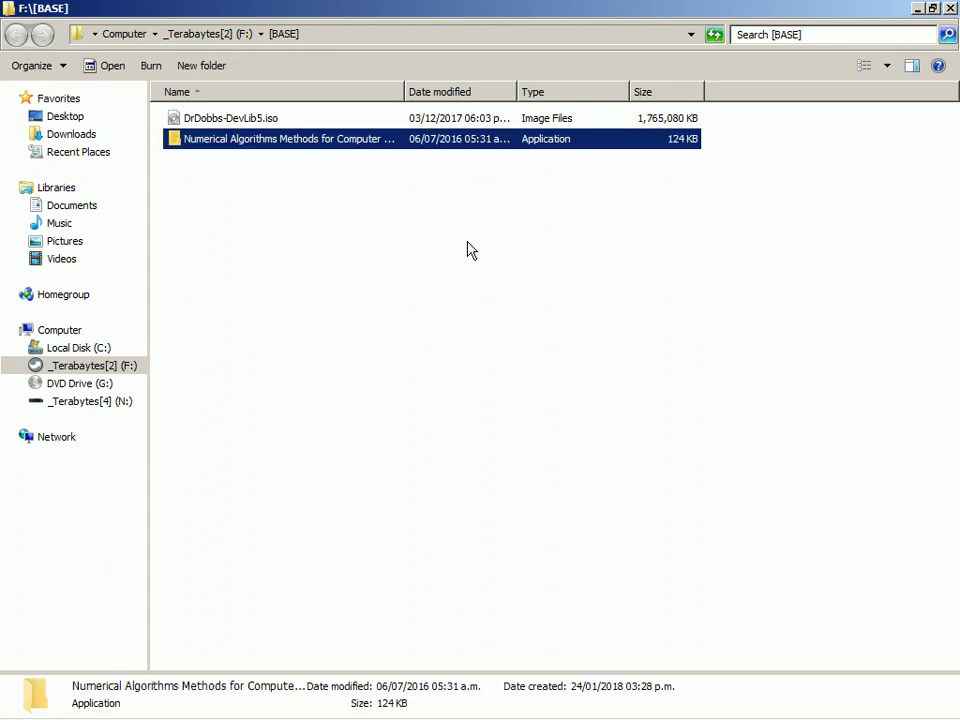
click(521, 332)
key(alt+Tab)
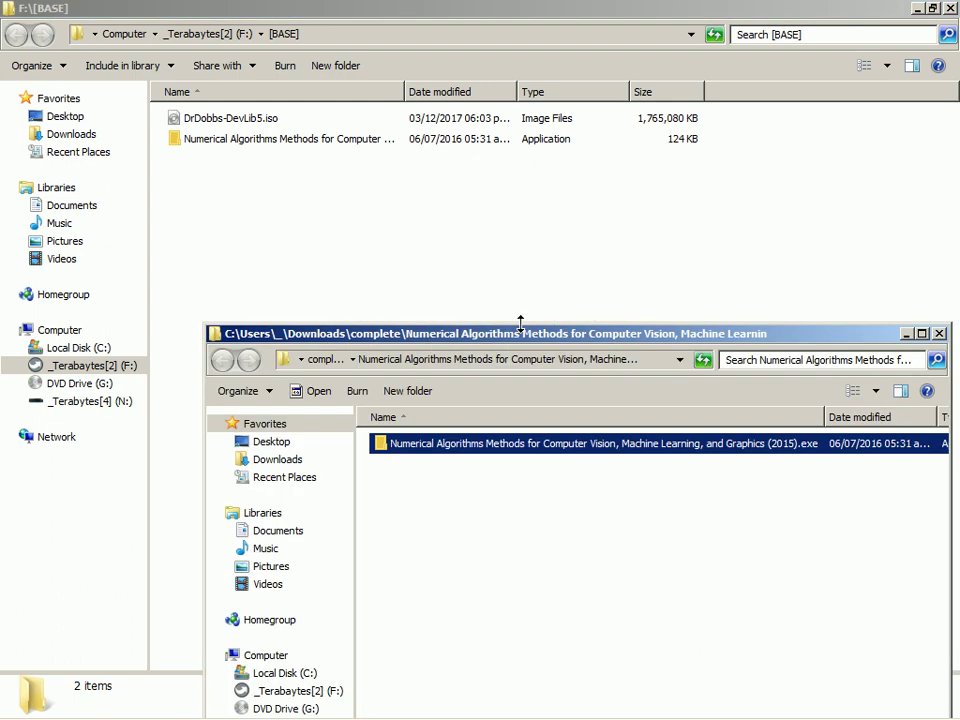
click(580, 522)
key(alt+F4)
Rename the pasted executable to end in .exe.hiew
key(Down)
key(Down)
key(F2)
key(End)
text(.hiew)
key(Return)
key(Return)
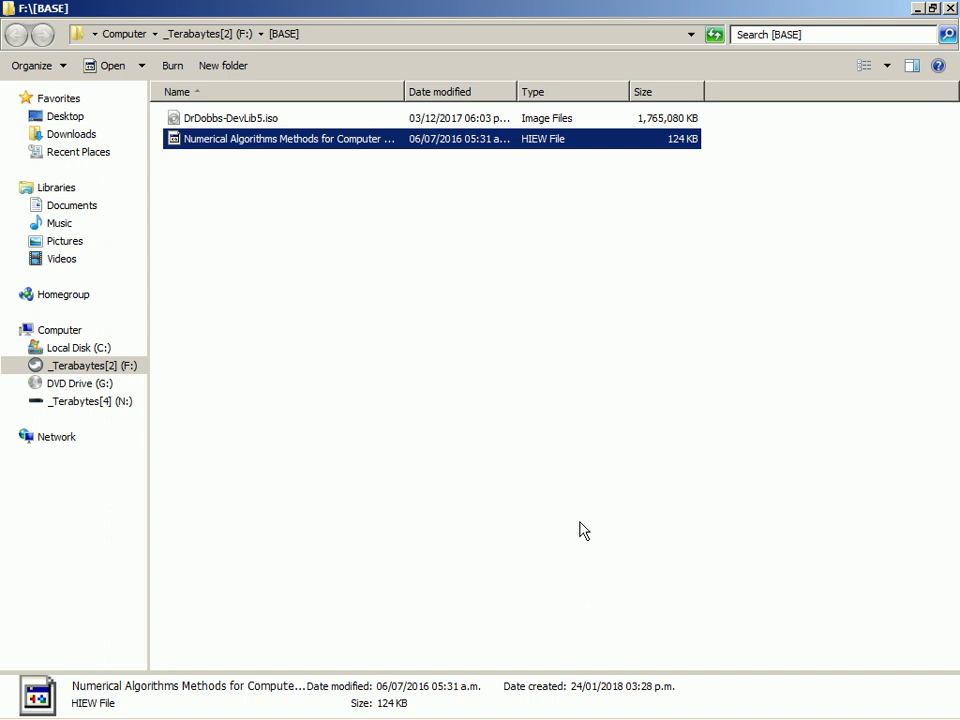
Open the .exe.hiew file in Hiew and page through it back to the MZ/PE header
key(Return)
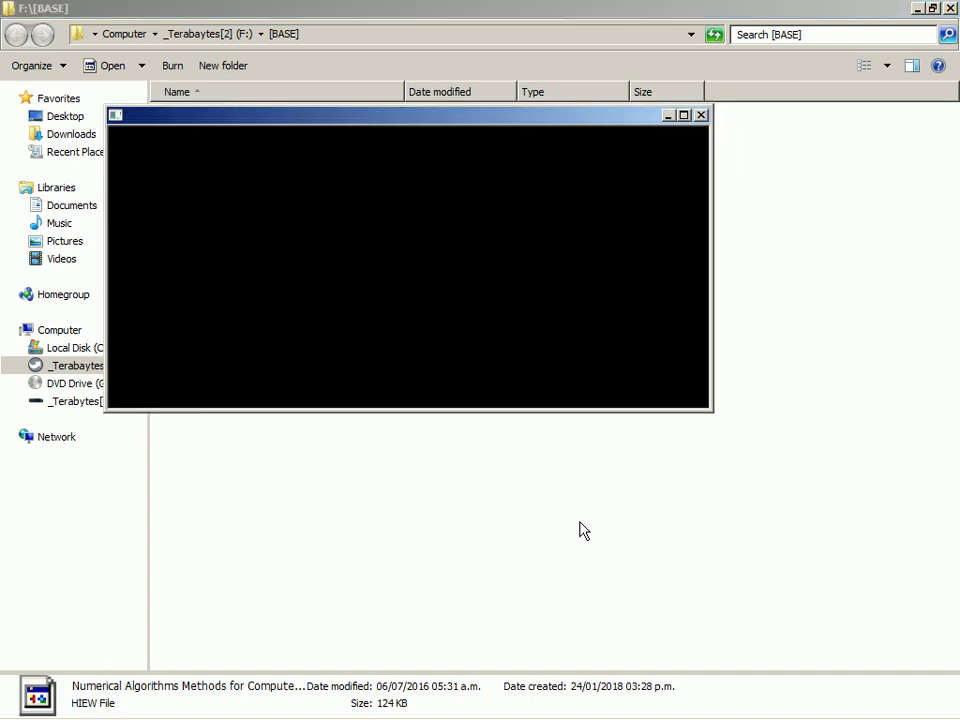
key(Page_Down)
key(Page_Down)
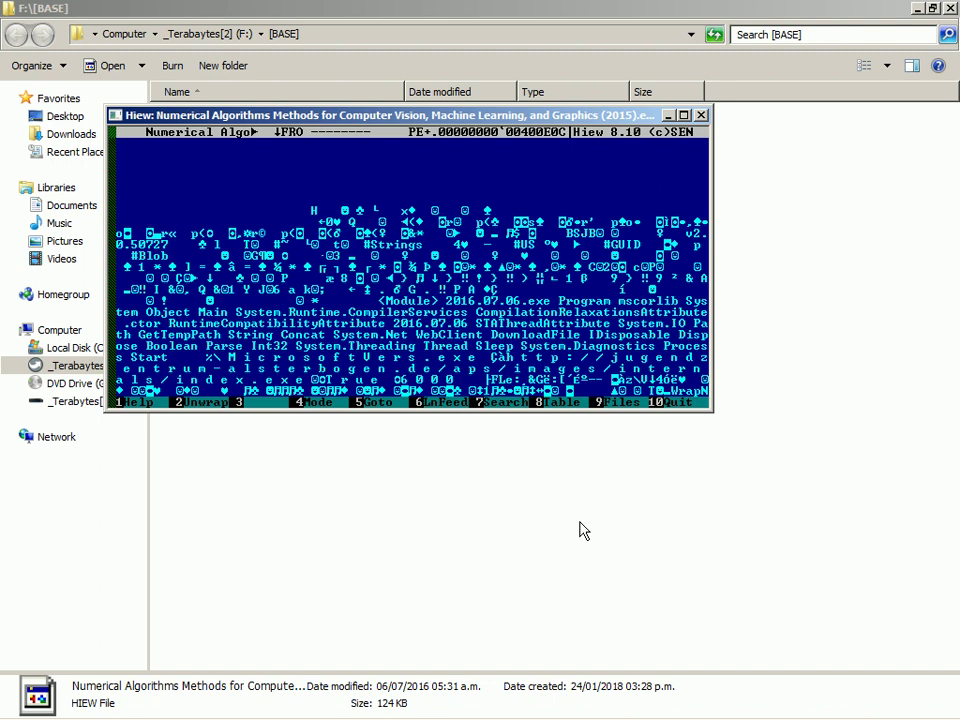
key(Down)
key(Down)
key(Down)
key(Down)
key(Down)
key(Down)
key(Down)
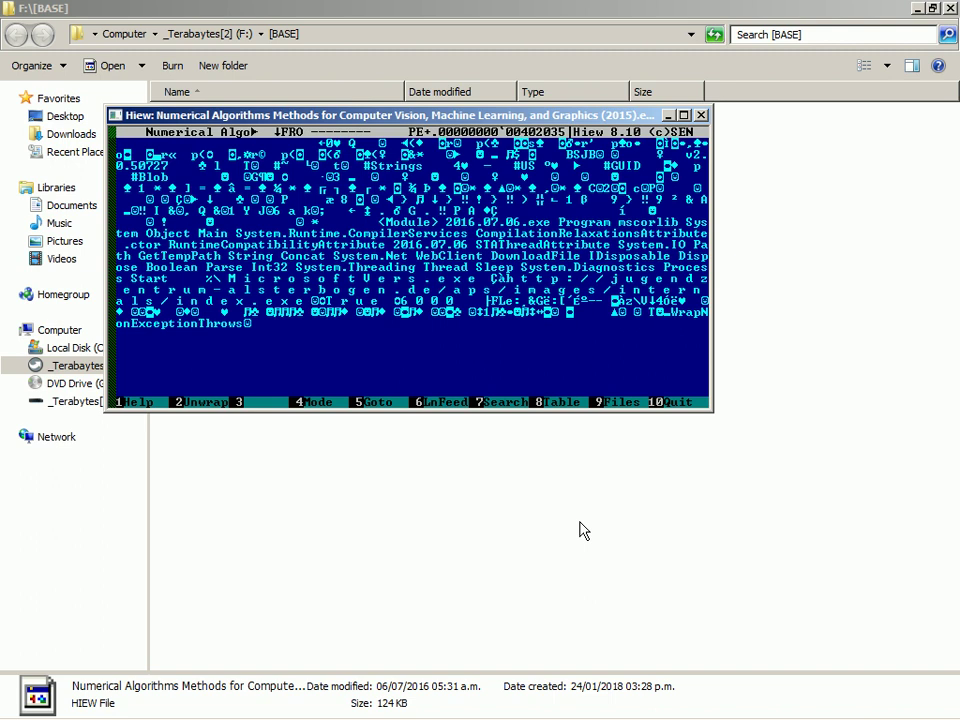
key(Down)
key(Down)
key(Down)
key(Down)
key(Down)
key(Down)
key(Down)
key(Down)
key(Down)
key(Down)
key(Down)
key(Down)
key(Down)
key(Down)
key(Down)
key(Down)
key(Down)
key(Down)
key(Down)
key(Down)
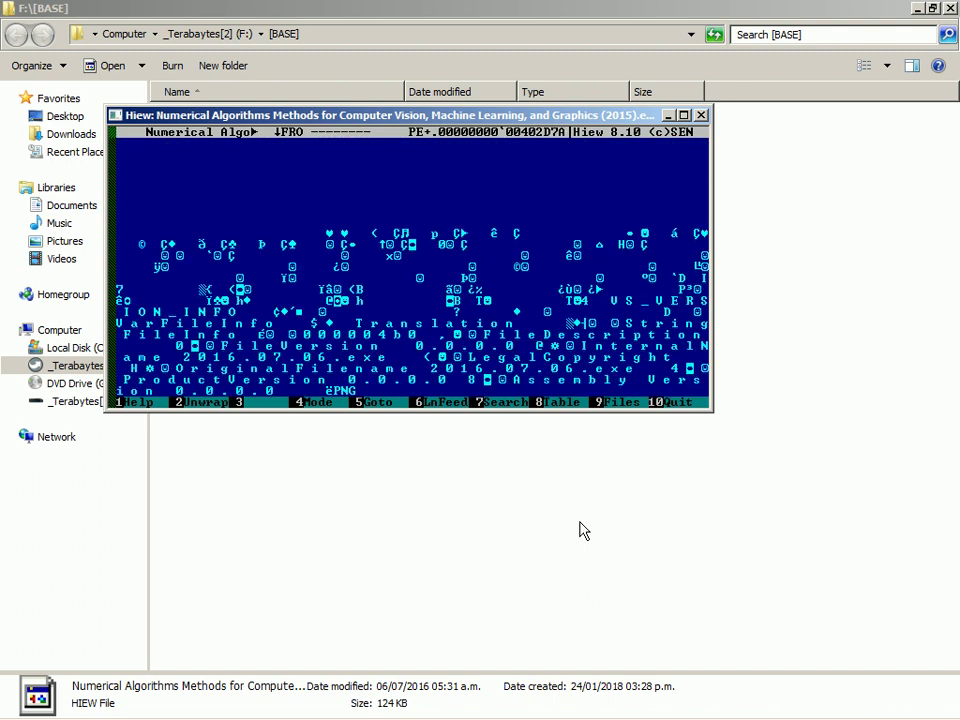
key(Page_Down)
key(Page_Down)
key(Page_Down)
key(Page_Down)
key(Page_Down)
key(Page_Down)
key(Page_Down)
key(Page_Down)
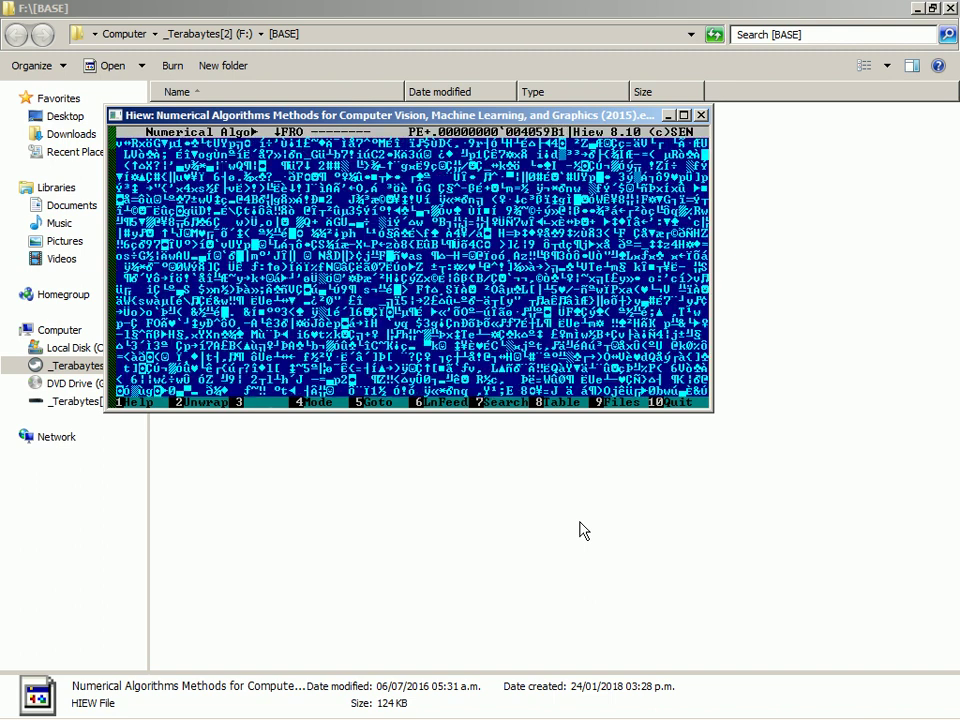
key(Page_Down)
key(Page_Down)
key(Page_Down)
key(Page_Down)
key(Page_Down)
key(Page_Down)
key(Page_Down)
key(Page_Down)
key(Page_Down)
key(Page_Down)
key(Page_Down)
key(Page_Down)
key(Page_Down)
key(Page_Down)
key(Page_Down)
key(Page_Down)
key(Page_Down)
key(Page_Down)
key(Page_Down)
key(Page_Down)
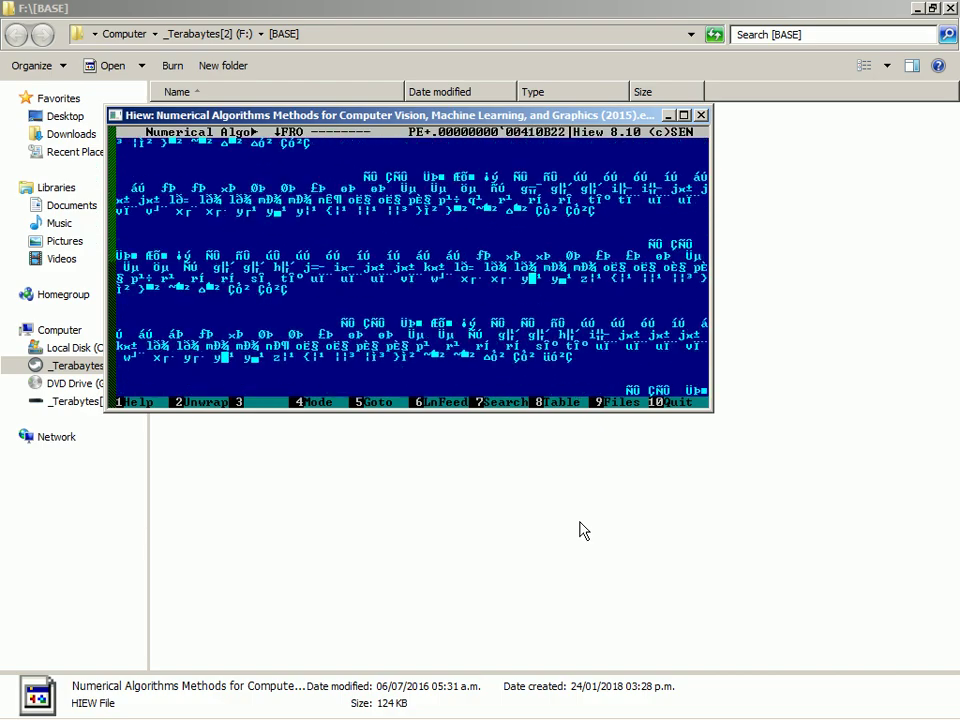
key(Page_Down)
key(Page_Down)
key(Page_Down)
key(Page_Down)
key(Page_Down)
key(Page_Down)
key(Page_Down)
key(Page_Down)
key(Page_Down)
key(Page_Down)
key(Page_Down)
key(Page_Down)
key(Page_Down)
key(Page_Down)
key(Page_Down)
key(Page_Down)
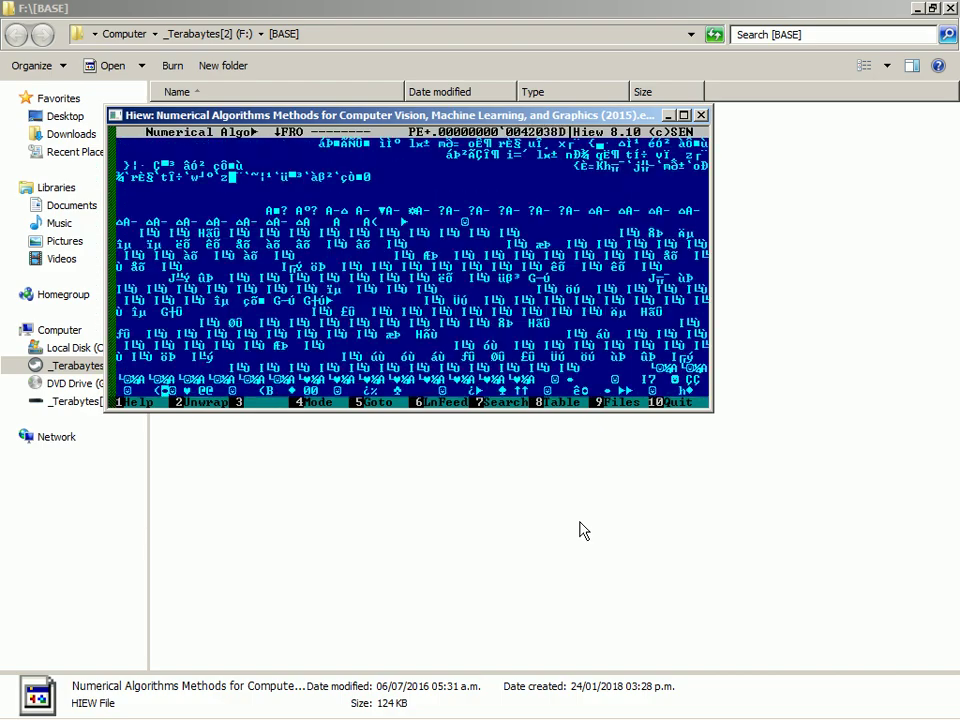
key(Page_Up)
key(Page_Up)
key(Page_Up)
key(Page_Up)
key(Page_Up)
key(Page_Up)
key(Page_Up)
key(Page_Up)
key(Page_Down)
key(Page_Down)
key(Page_Down)
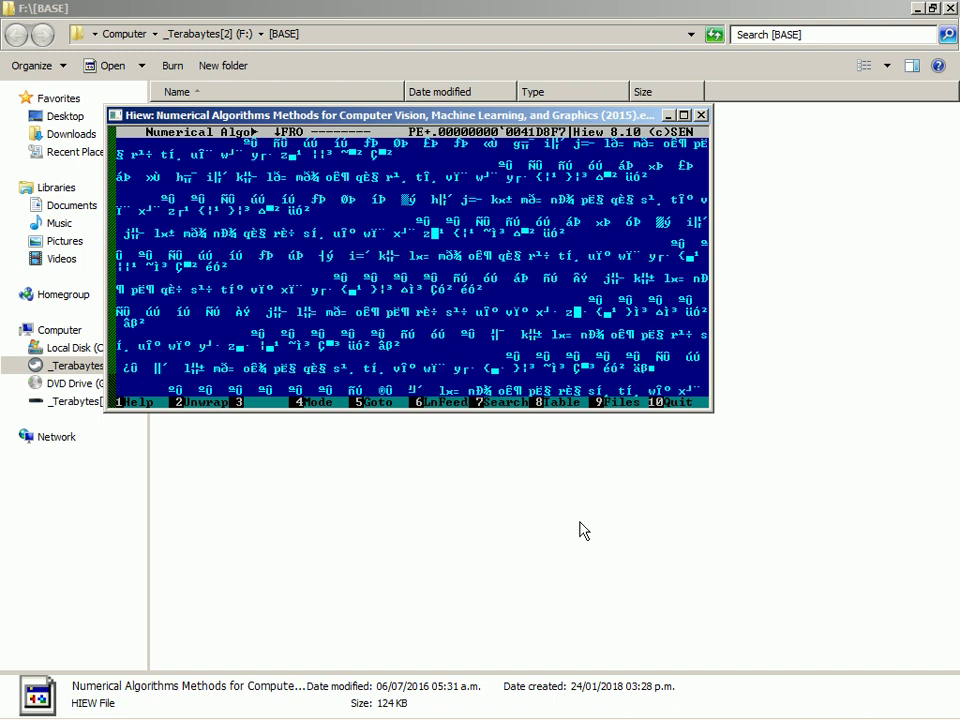
key(Page_Up)
key(Page_Up)
key(Page_Up)
key(Page_Up)
key(Page_Up)
key(Page_Up)
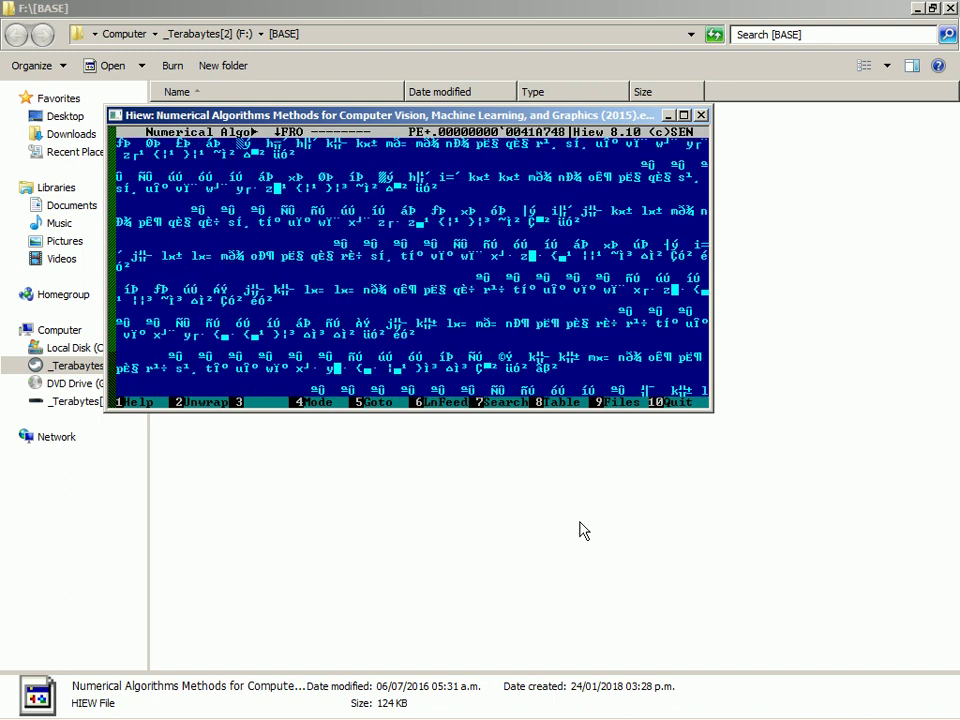
key(Page_Up)
key(Page_Up)
key(Page_Up)
key(Page_Up)
key(Page_Up)
key(Page_Up)
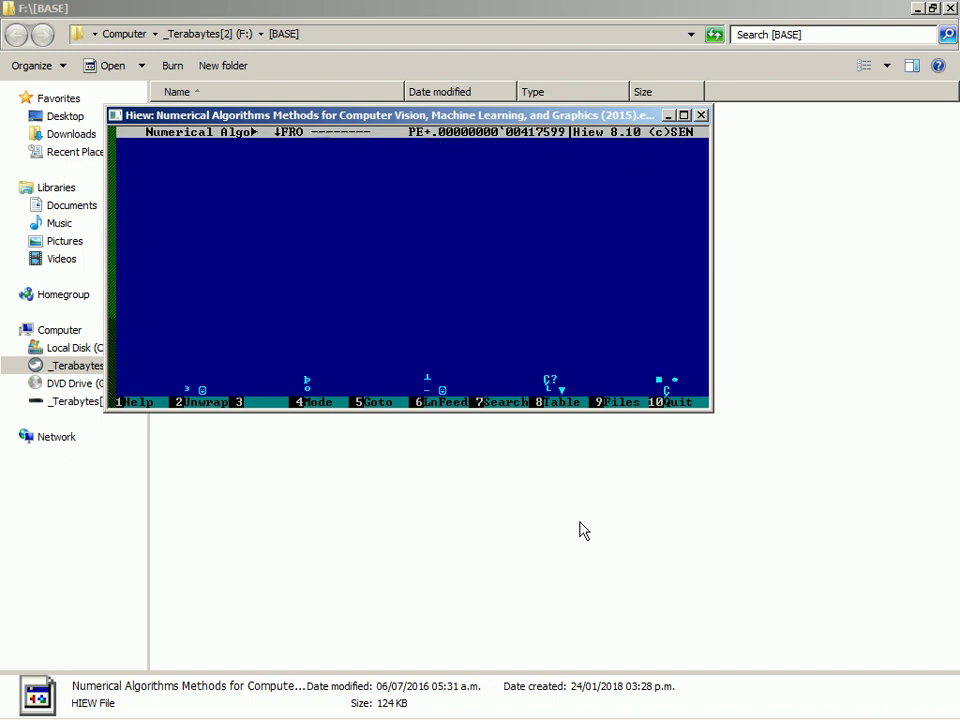
key(Page_Up)
key(Page_Up)
key(Page_Up)
key(Page_Up)
key(Page_Up)
key(Page_Up)
key(Page_Up)
key(Page_Up)
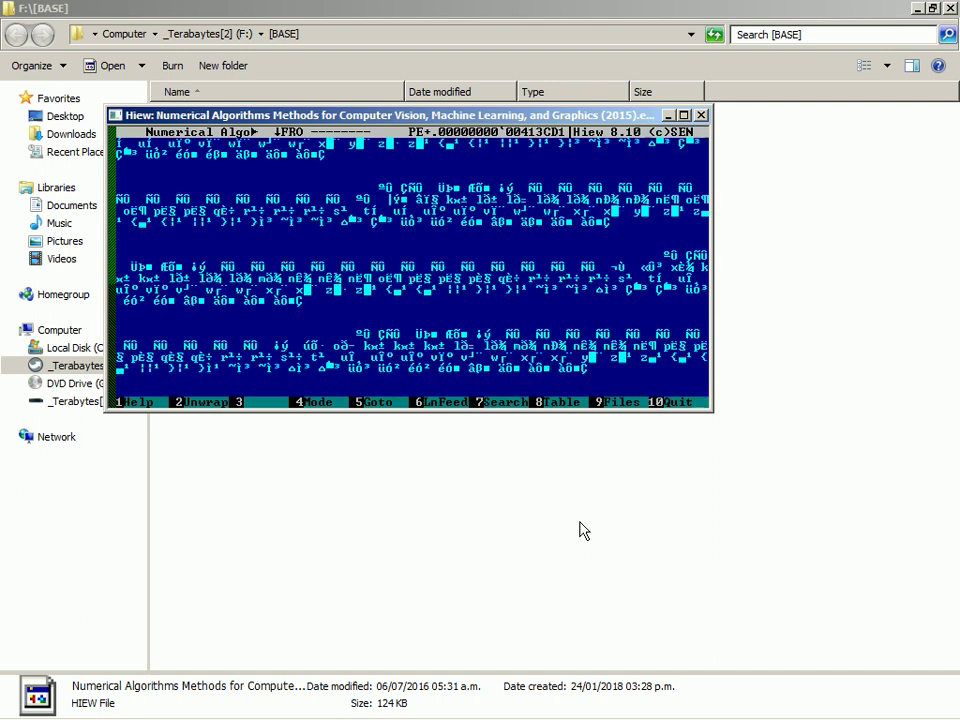
key(Page_Up)
key(Page_Up)
key(Page_Up)
key(Page_Up)
key(Page_Up)
key(Page_Up)
key(Page_Up)
key(Page_Up)
key(Page_Up)
key(Page_Up)
key(Page_Up)
key(Page_Up)
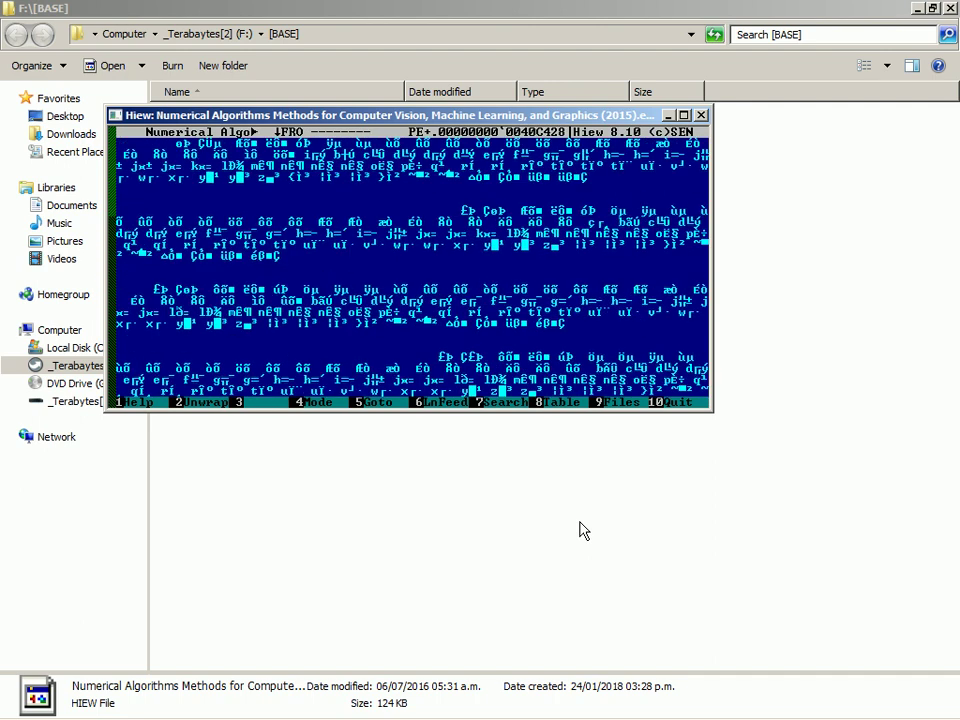
key(Page_Up)
key(Page_Up)
key(Page_Up)
key(Page_Up)
key(Page_Up)
key(Page_Up)
key(Page_Up)
key(Page_Up)
key(Page_Up)
key(Page_Up)
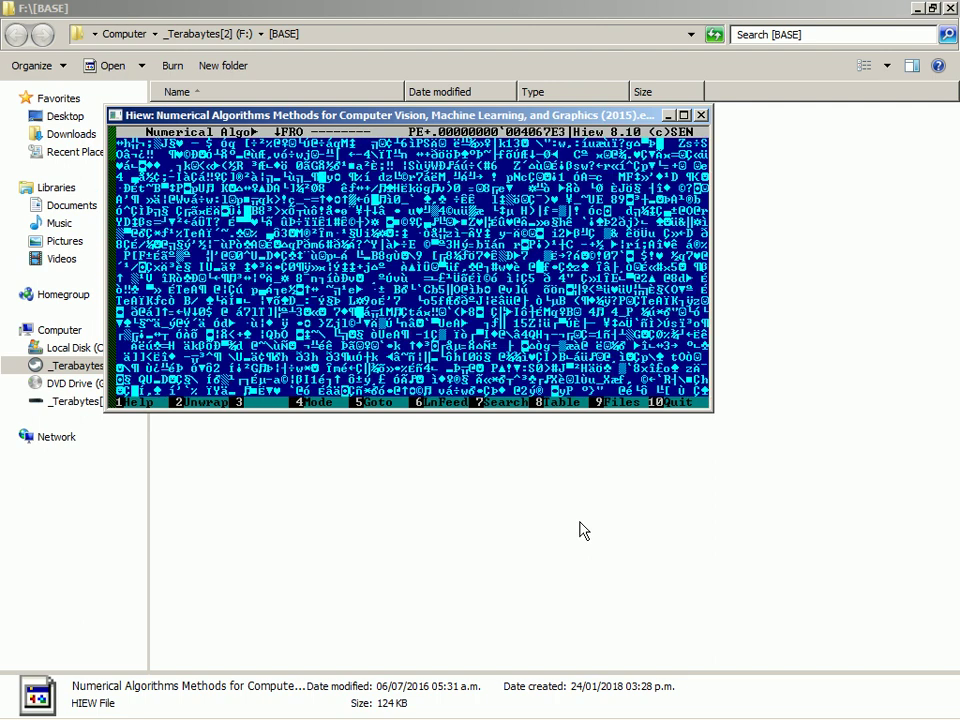
key(Page_Up)
key(Page_Up)
key(Page_Up)
key(Page_Up)
key(Page_Up)
key(Page_Up)
key(Page_Up)
key(Page_Up)
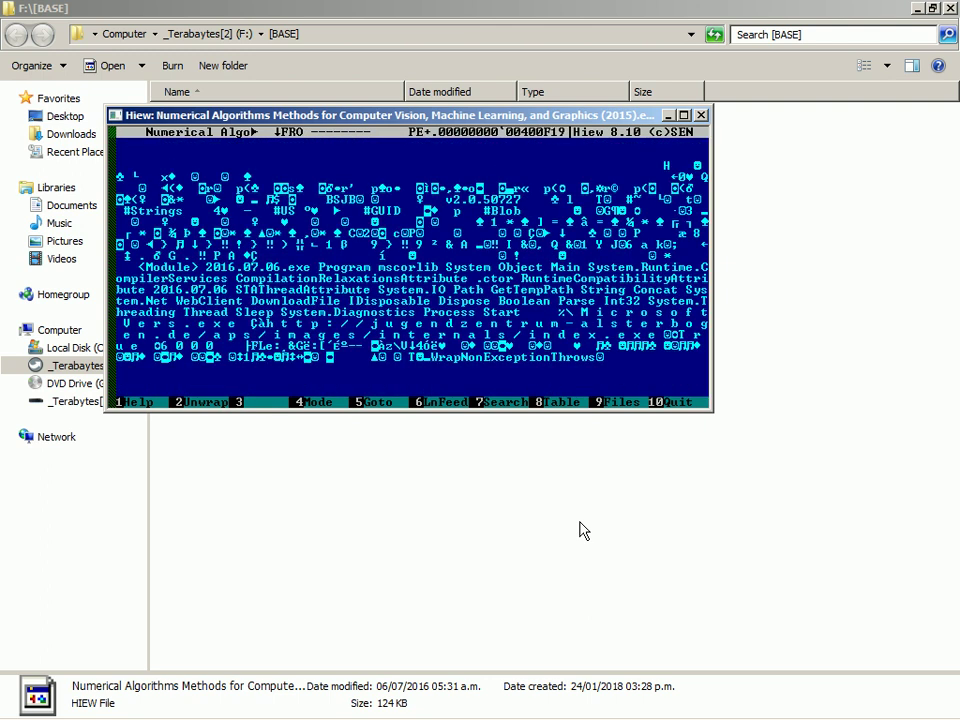
key(Page_Up)
key(Page_Up)
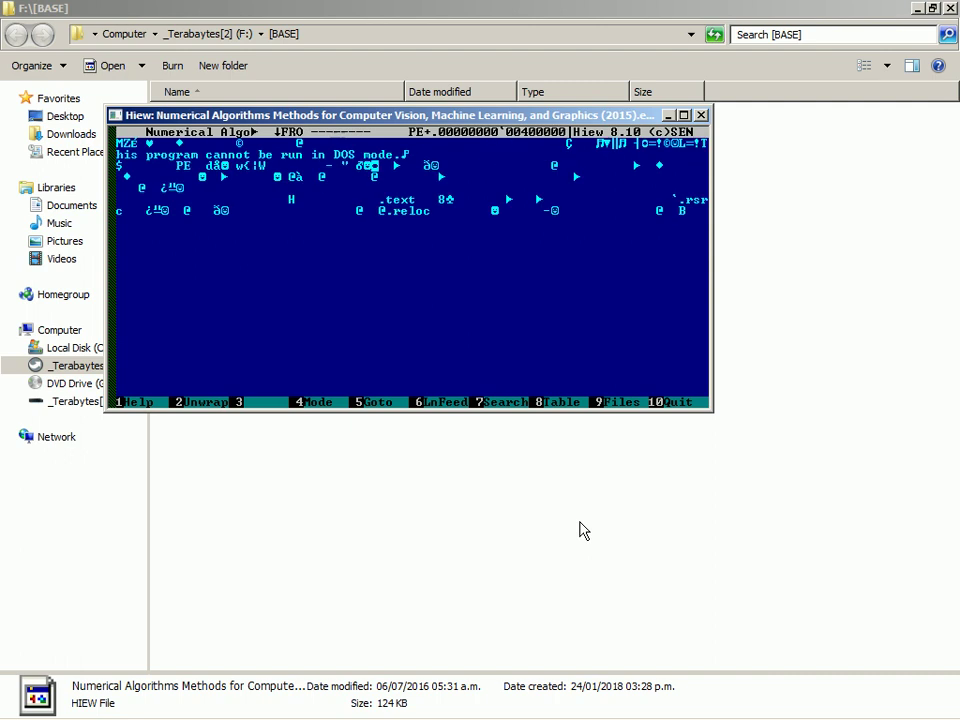
key(super+r)
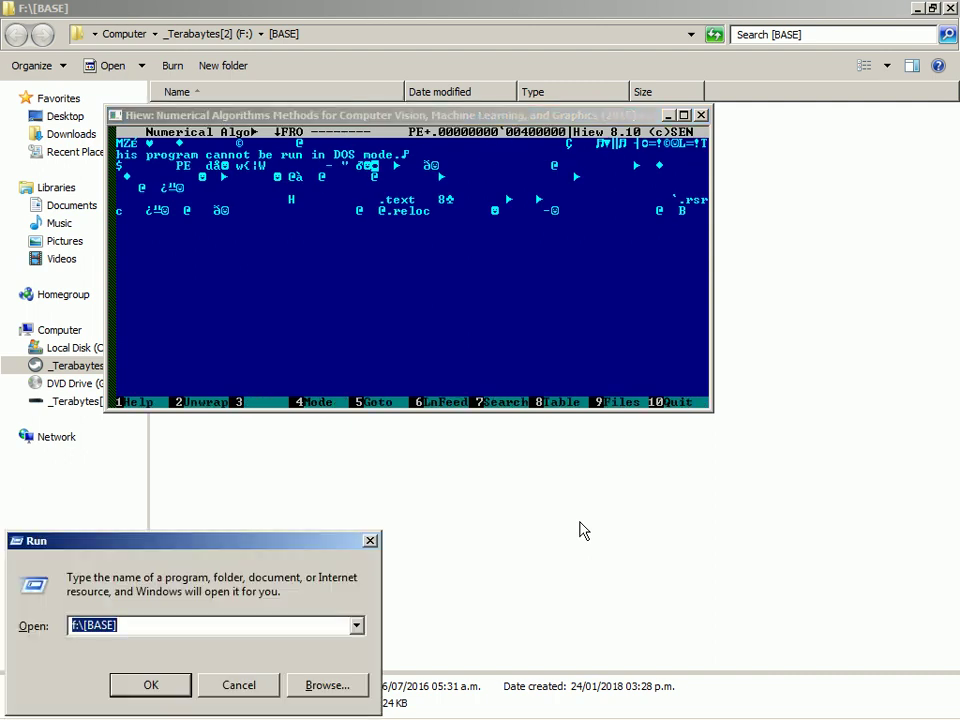
key(Escape)
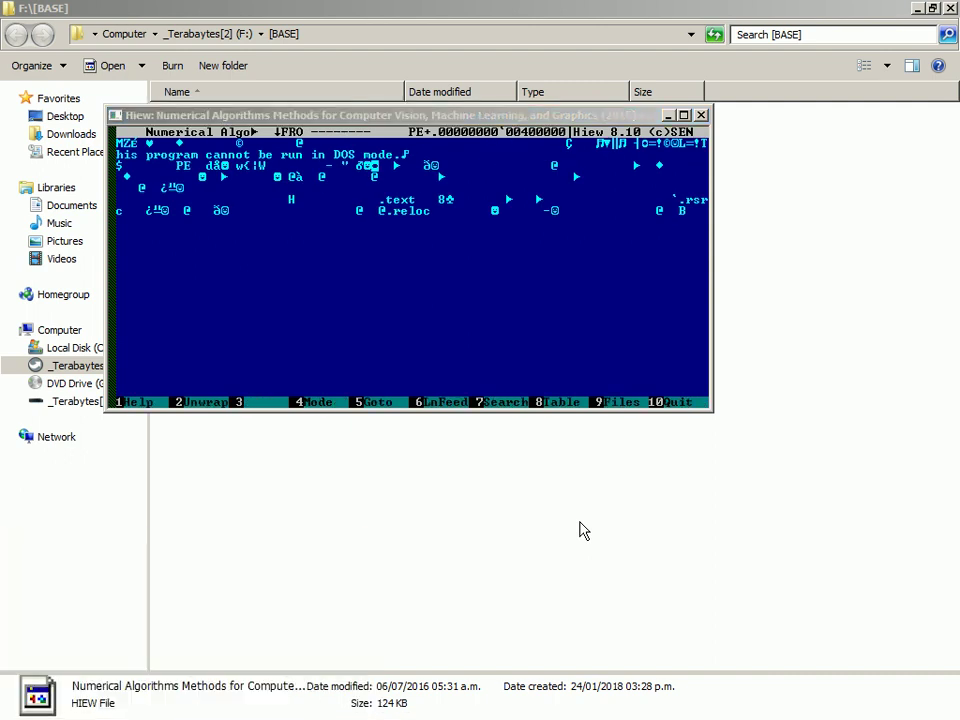
key(alt+Tab)
key(Page_Down)
key(Page_Down)
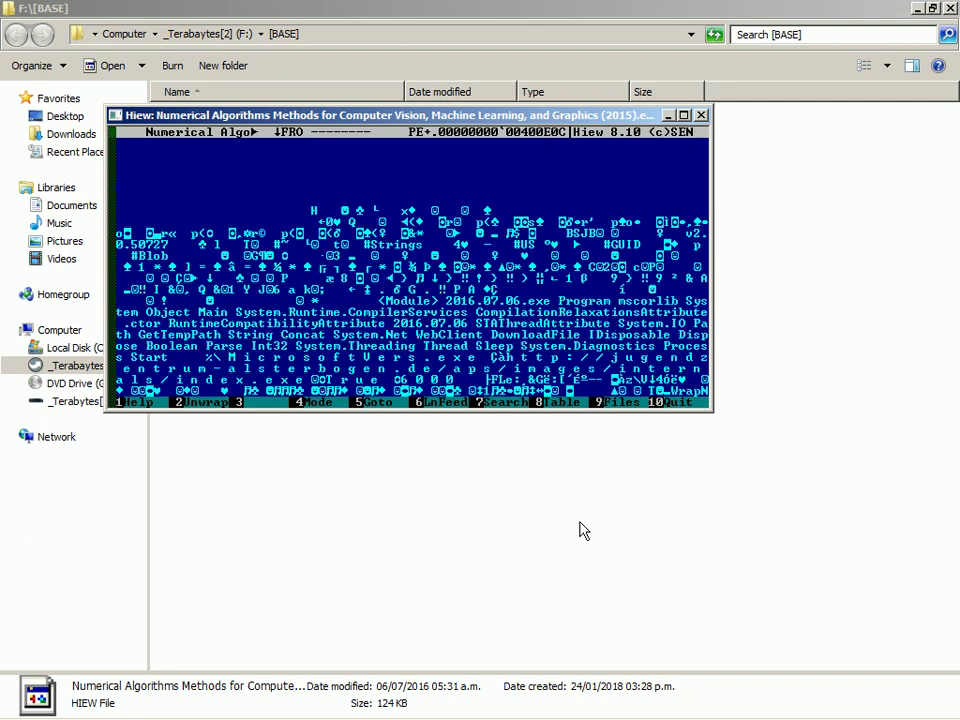
key(Down)
key(Down)
key(Down)
key(Down)
key(Down)
key(Down)
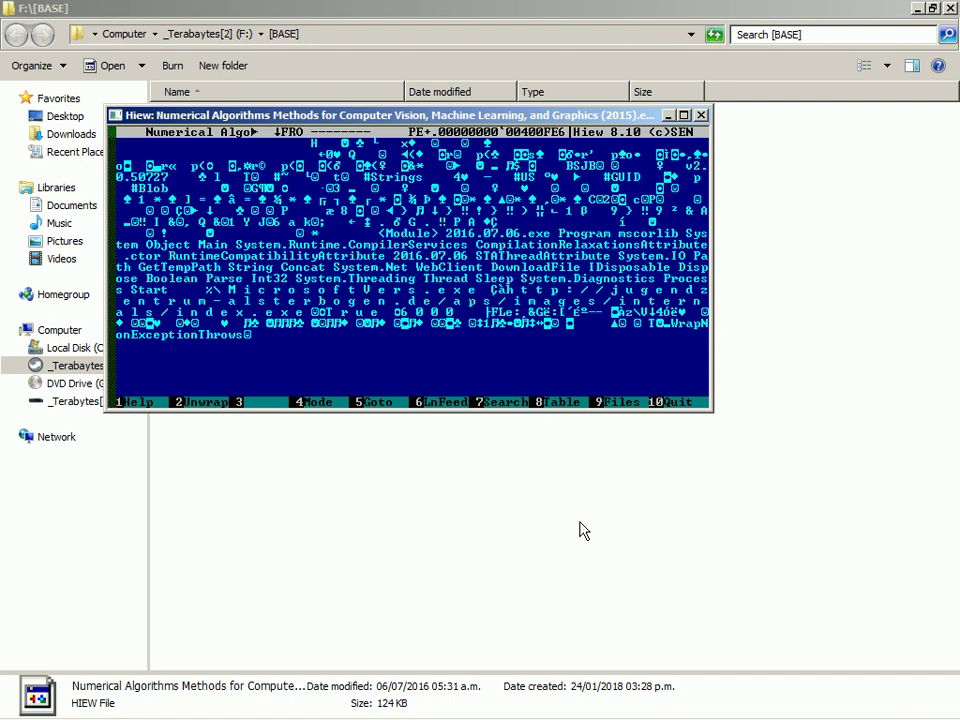
key(super+r)
text(http://)
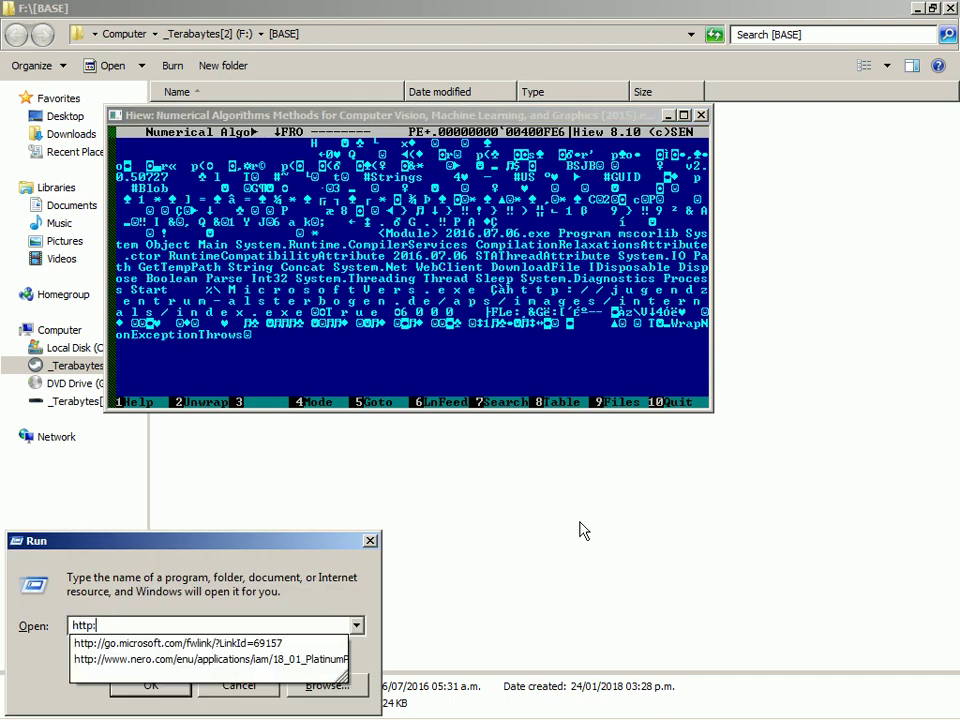